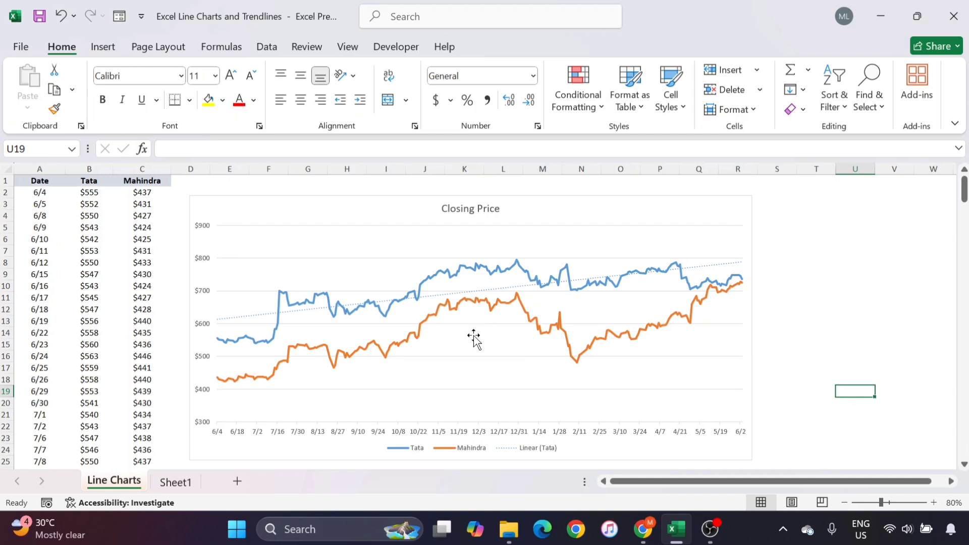
# - Switch to the Sheet1 worksheet that holds the Date, Tata and Mahindra data
pyautogui.click(70, 249)
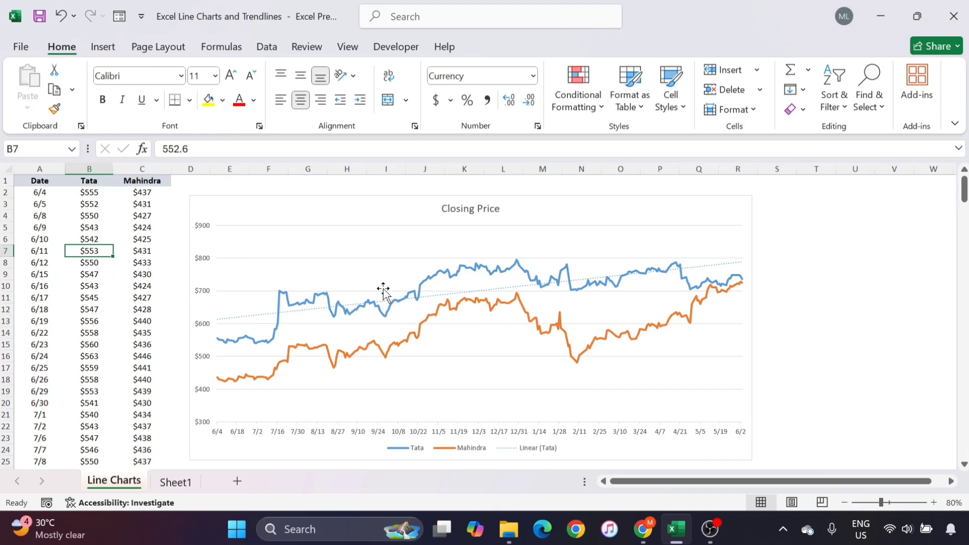
pyautogui.click(464, 298)
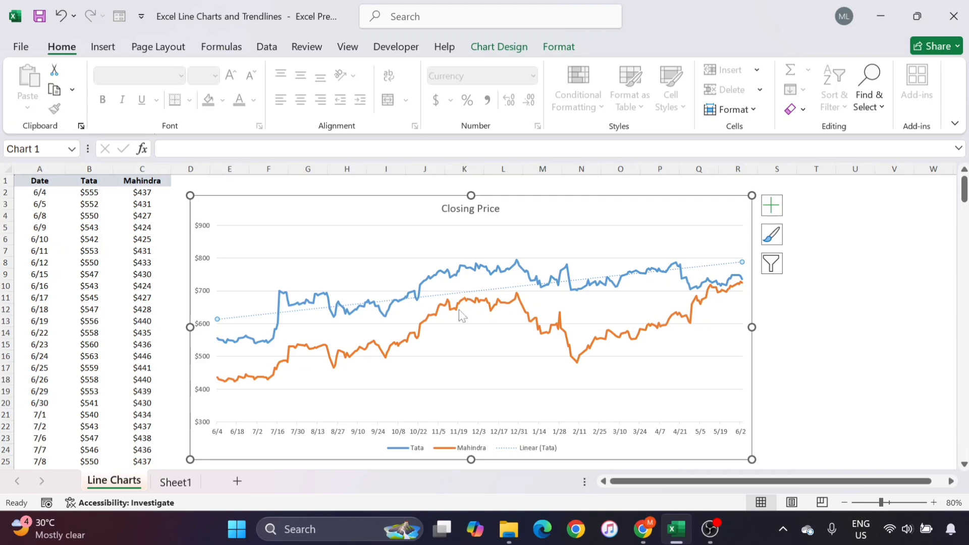
pyautogui.click(176, 482)
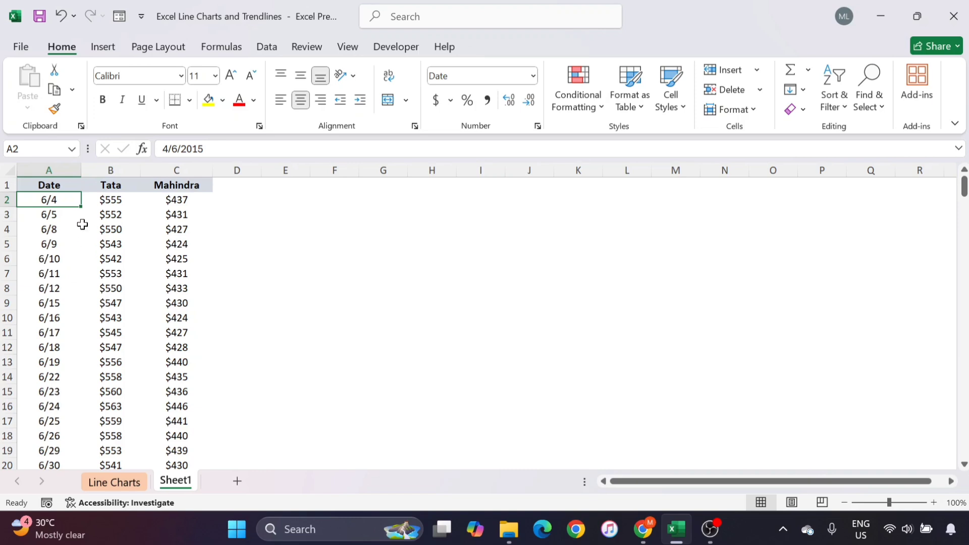
pyautogui.click(129, 215)
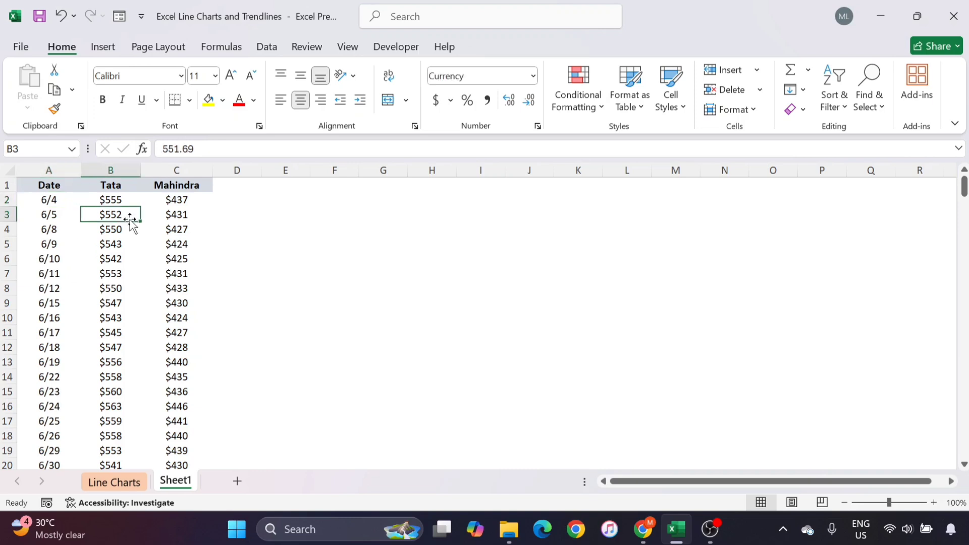
# - Insert a 2-D Line chart from the full data range A1:C254 and move it closer to the data
pyautogui.click(52, 183)
pyautogui.hotkey('ctrl', 'shift', 'End')
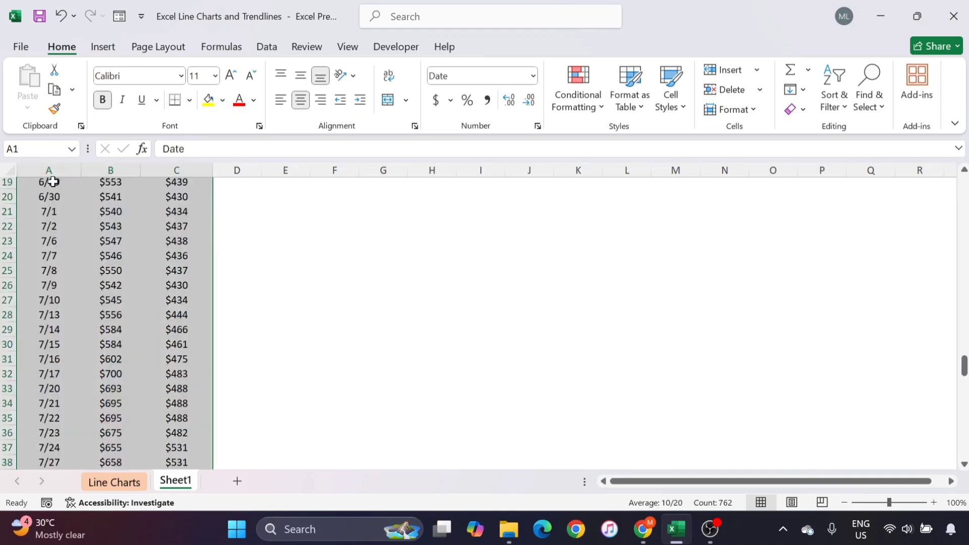
pyautogui.click(101, 48)
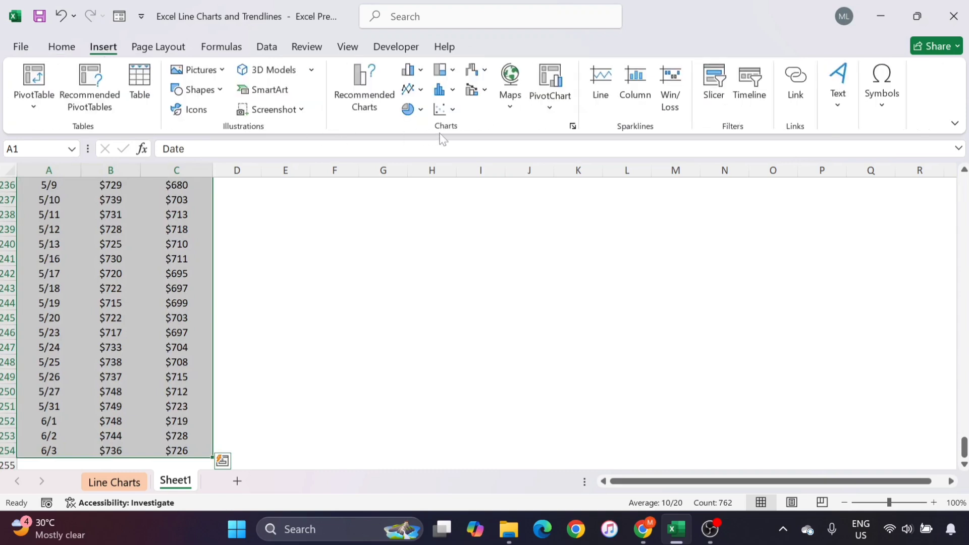
pyautogui.click(422, 92)
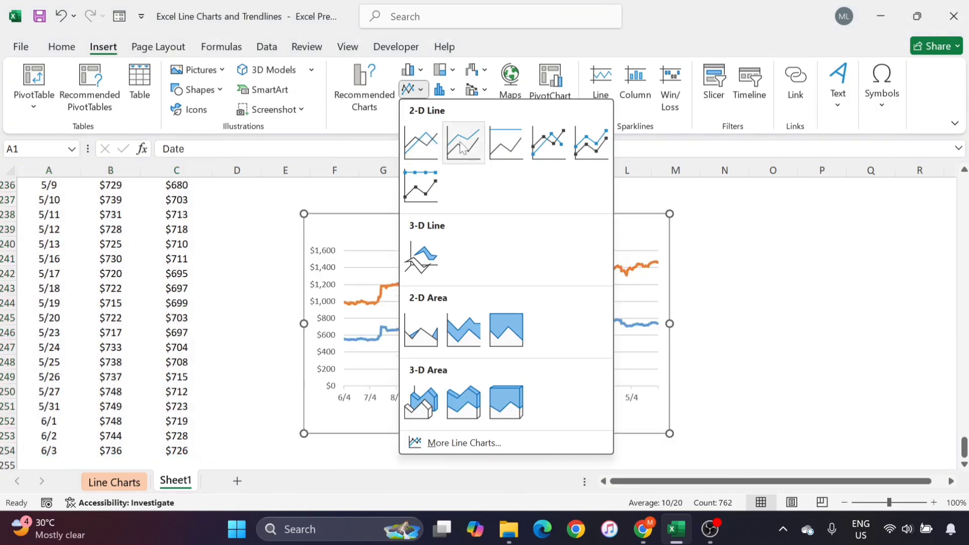
pyautogui.click(427, 155)
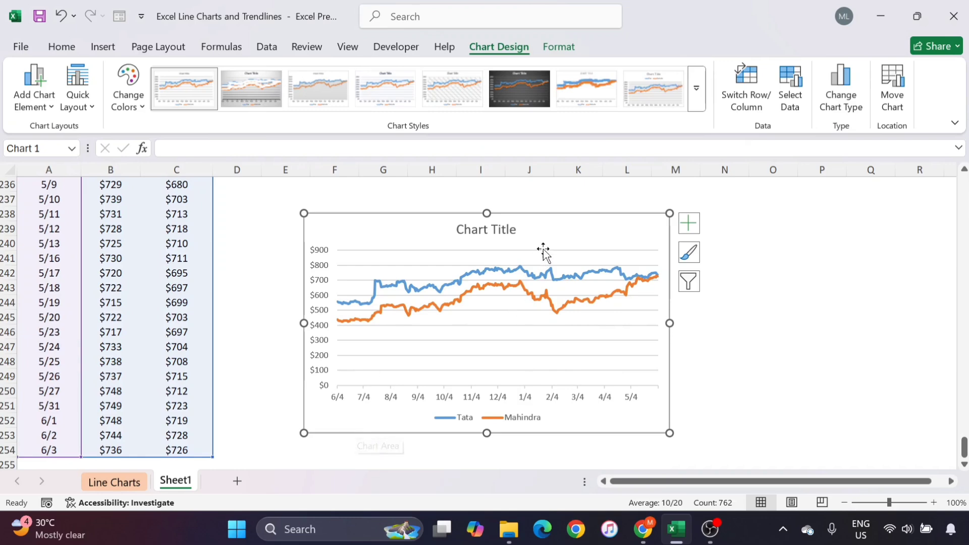
pyautogui.moveTo(550, 235); pyautogui.dragTo(515, 214)
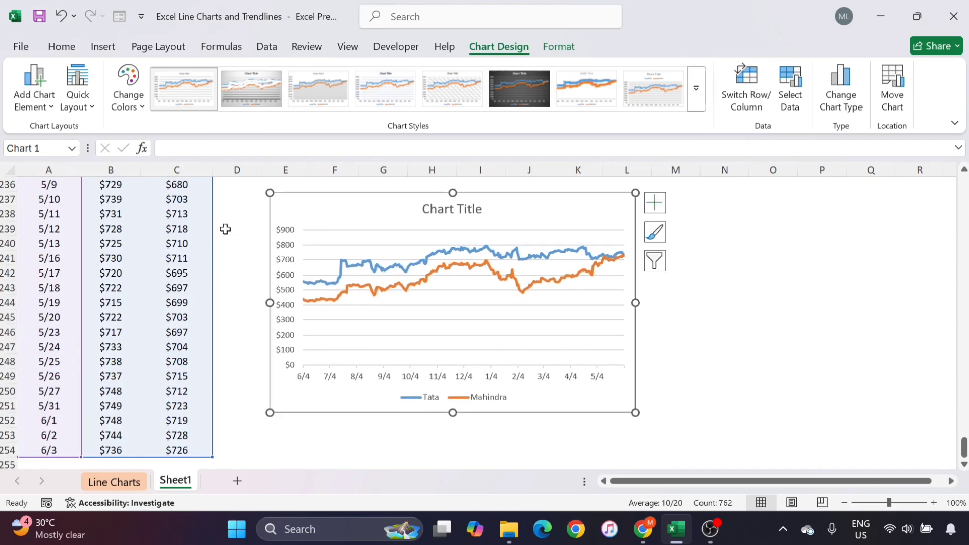
# - Delete the line chart placed beside the last data rows
pyautogui.scroll(20, 225, 229)
pyautogui.scroll(20, 225, 229)
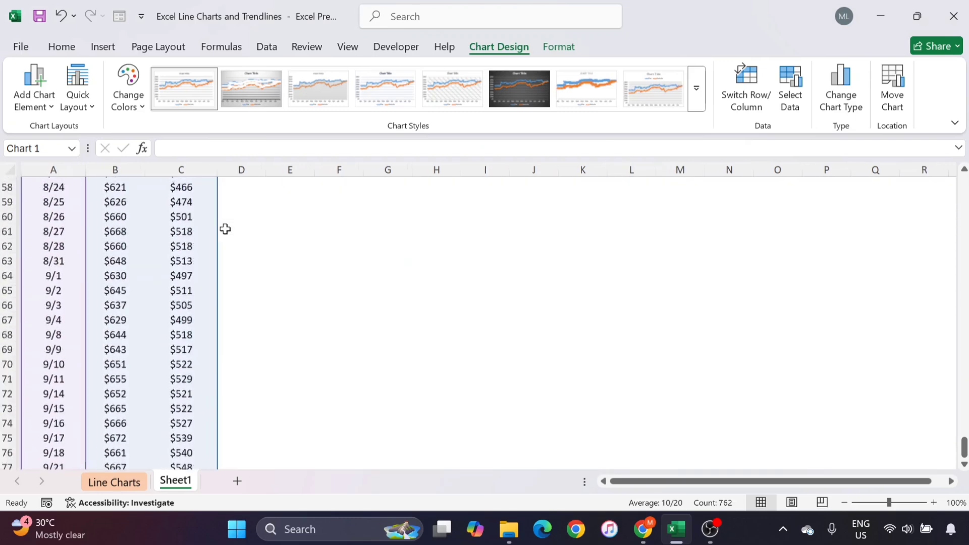
pyautogui.scroll(-20, 225, 229)
pyautogui.scroll(-16, 225, 229)
pyautogui.scroll(11, 225, 229)
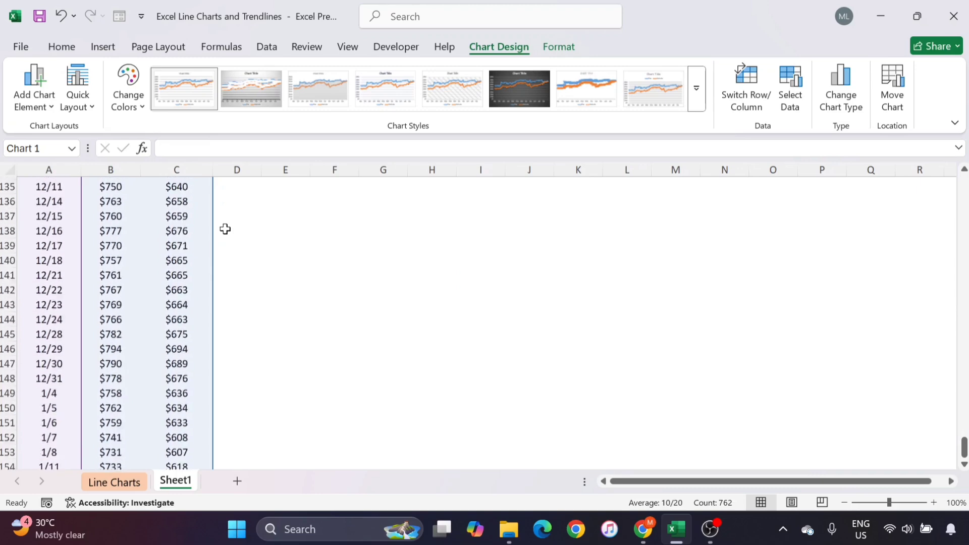
pyautogui.scroll(-20, 225, 229)
pyautogui.scroll(-9, 225, 229)
pyautogui.scroll(6, 225, 229)
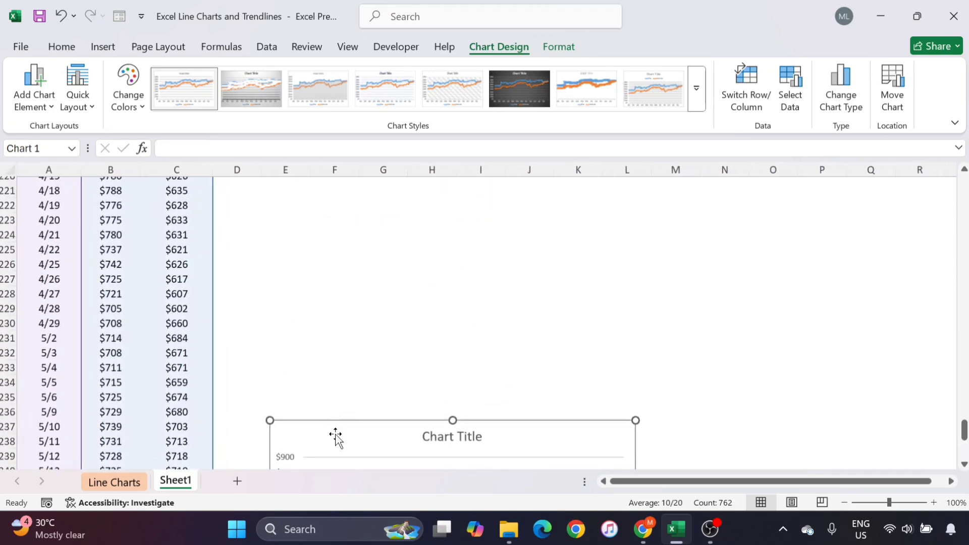
pyautogui.press('Delete')
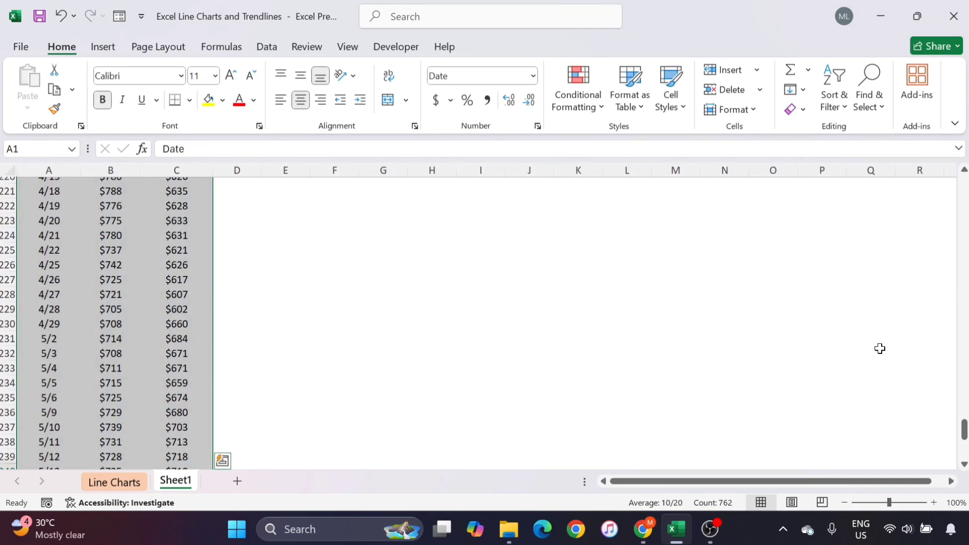
# - Insert a 2-D Line chart of the Date, Tata and Mahindra data beside the first rows of Sheet1
pyautogui.moveTo(964, 428); pyautogui.dragTo(963, 184)
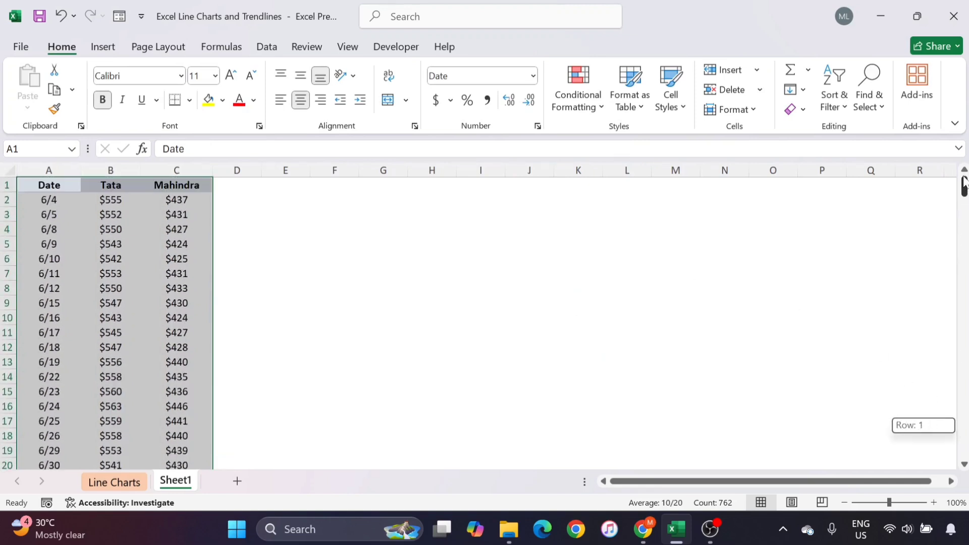
pyautogui.click(286, 197)
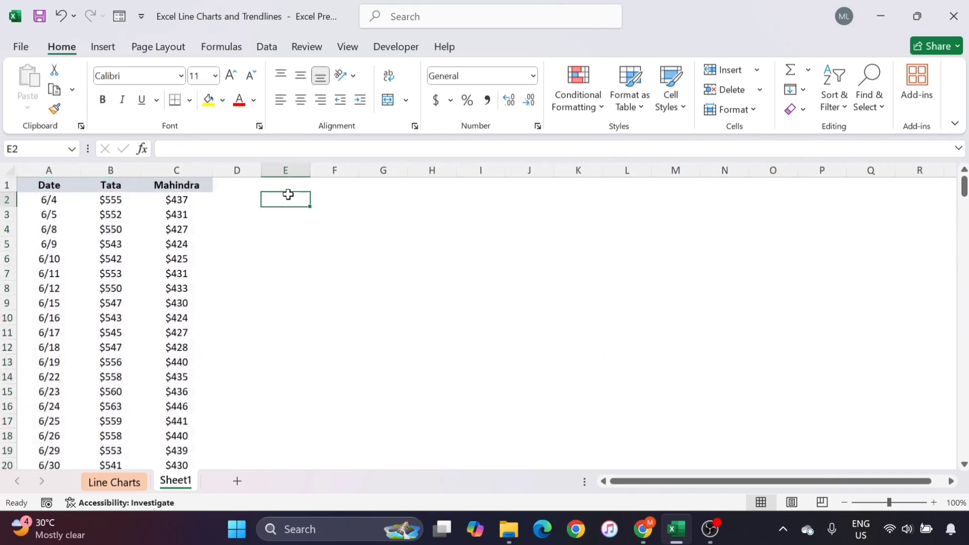
pyautogui.click(40, 199)
pyautogui.click(45, 184)
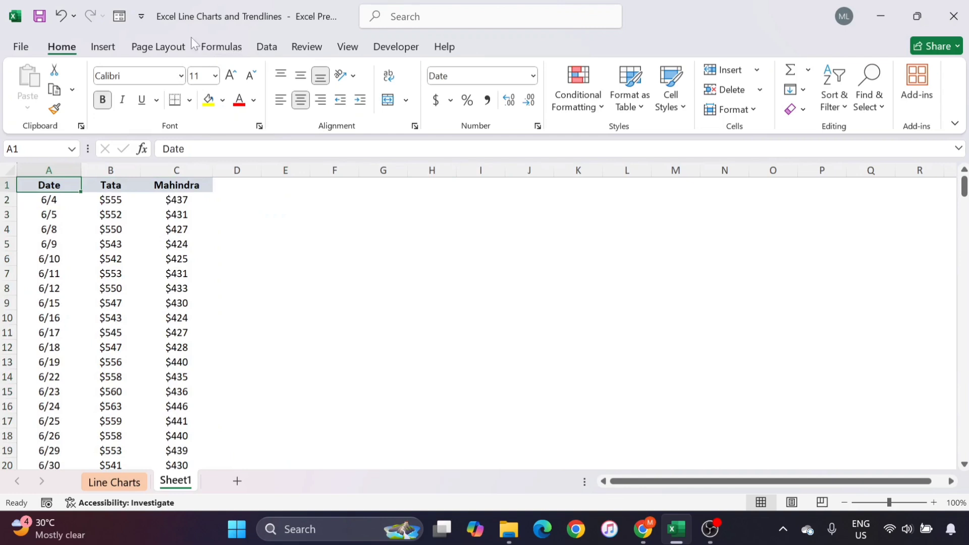
pyautogui.click(103, 46)
pyautogui.click(413, 89)
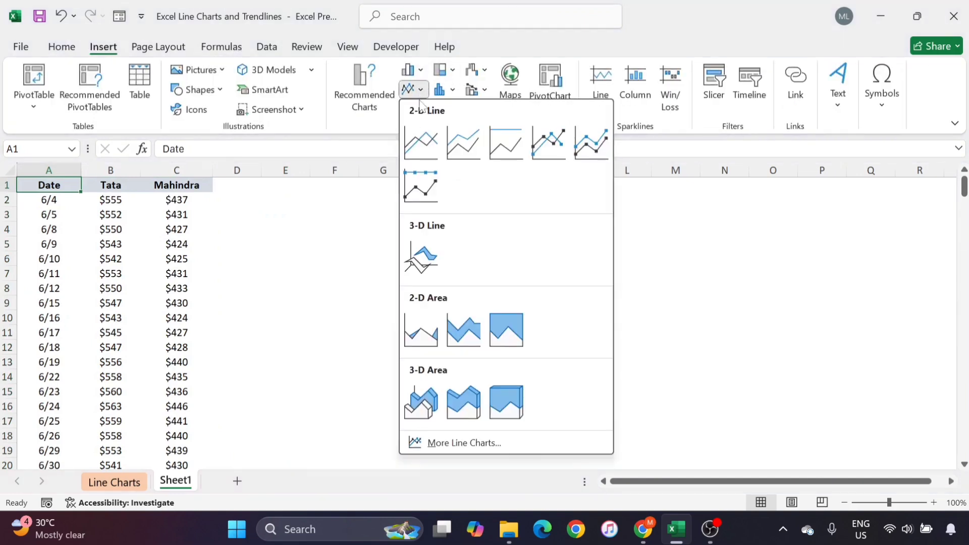
pyautogui.click(420, 143)
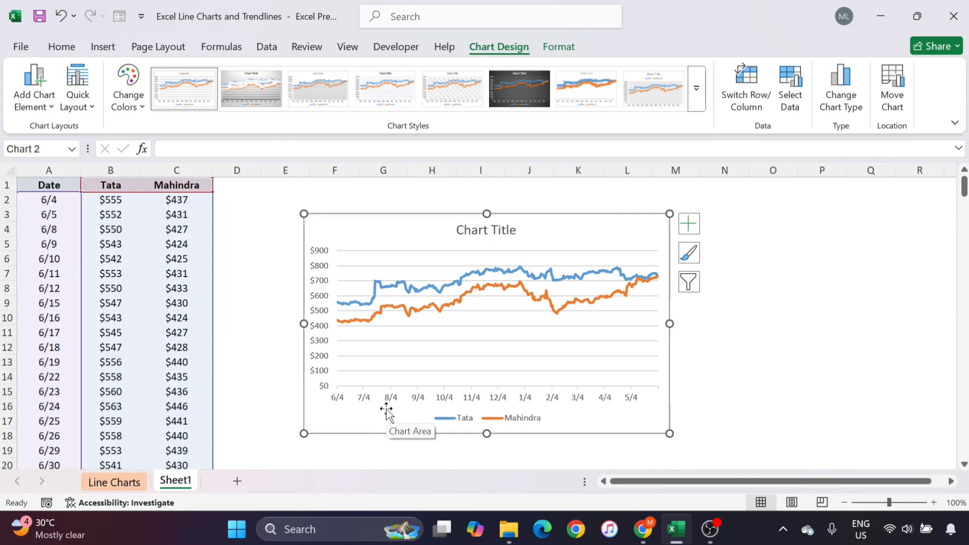
# - Set the major and minor units of the chart's horizontal date axis to Days
pyautogui.click(362, 401)
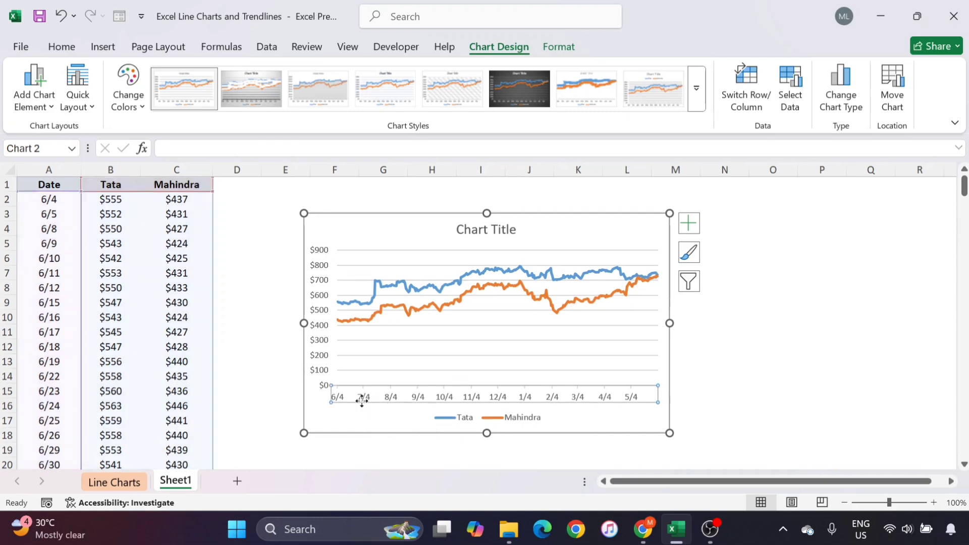
pyautogui.doubleClick(387, 400)
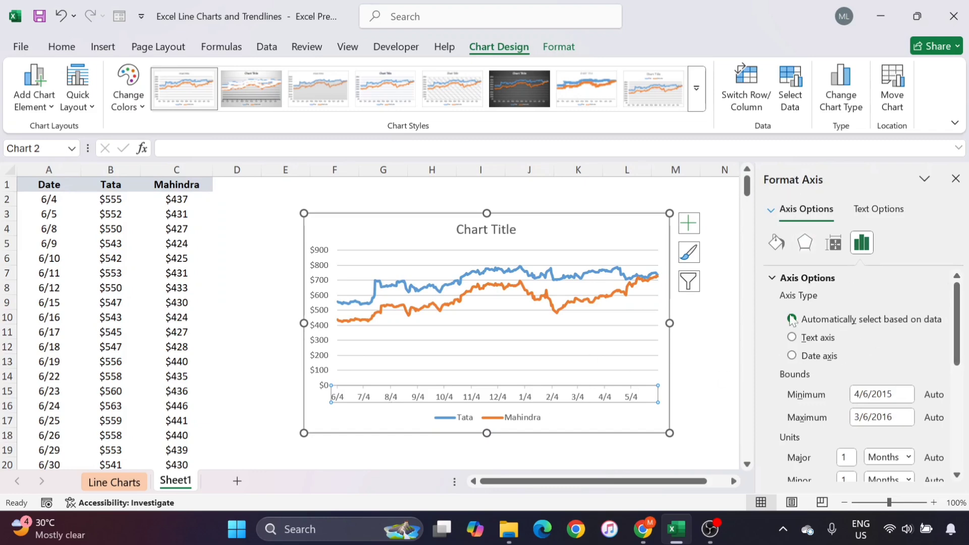
pyautogui.scroll(-1, 807, 363)
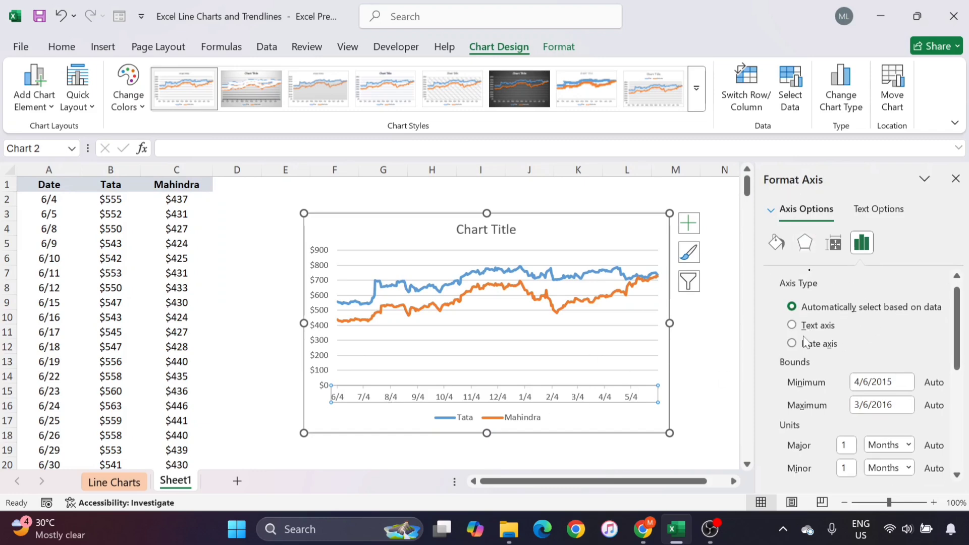
pyautogui.scroll(-1, 814, 421)
pyautogui.scroll(-1, 814, 422)
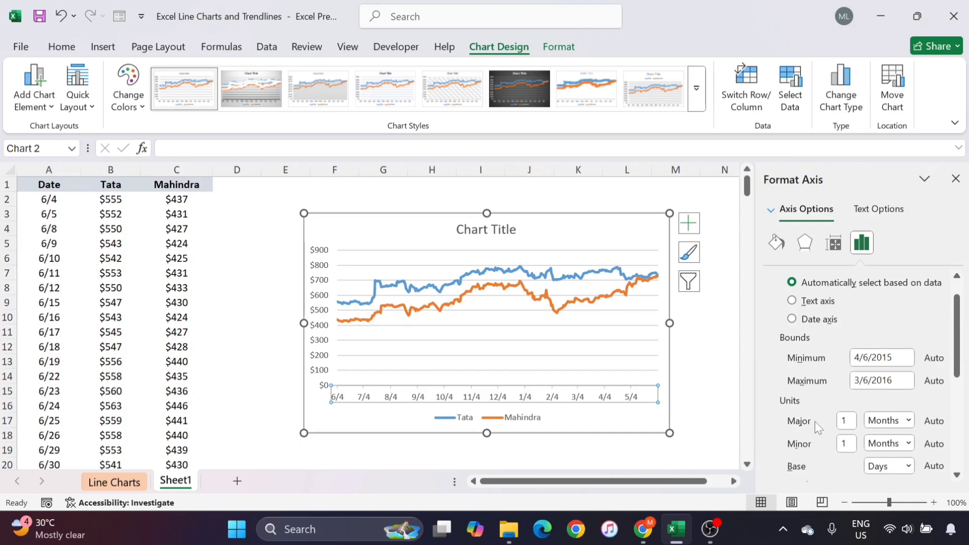
pyautogui.scroll(-3, 804, 427)
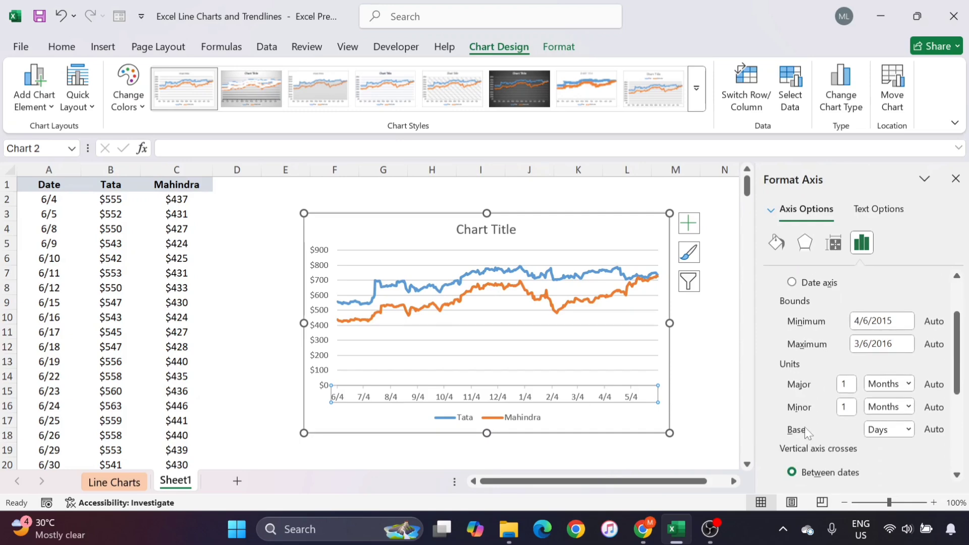
pyautogui.scroll(-4, 804, 427)
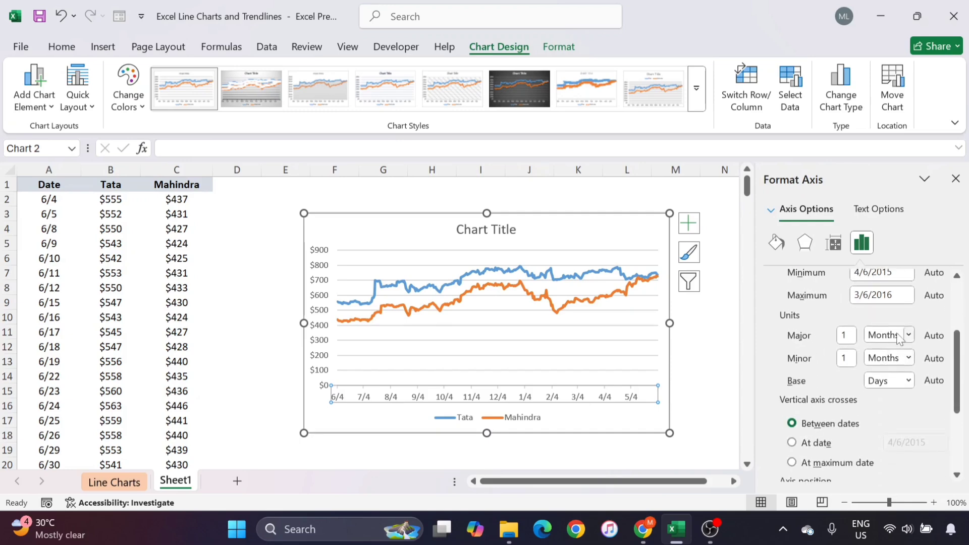
pyautogui.click(908, 336)
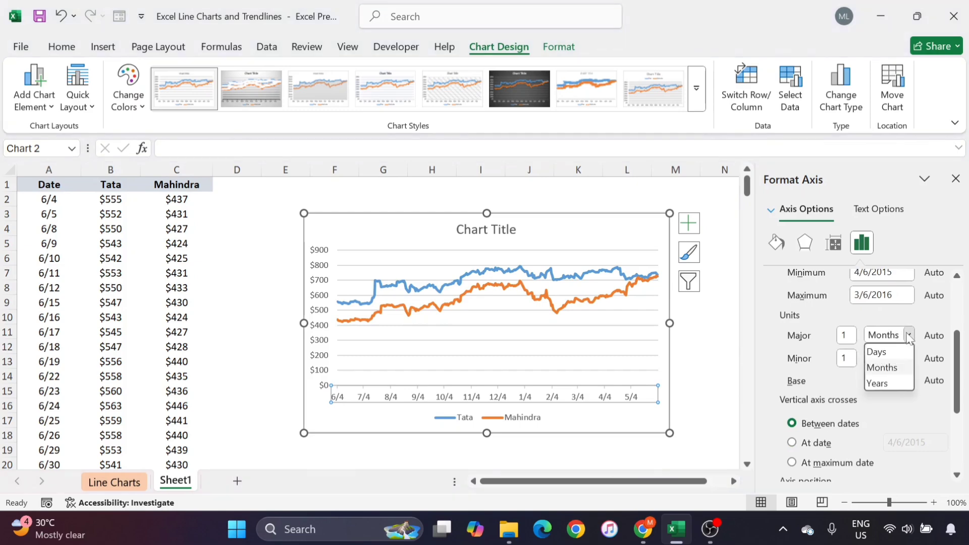
pyautogui.click(877, 352)
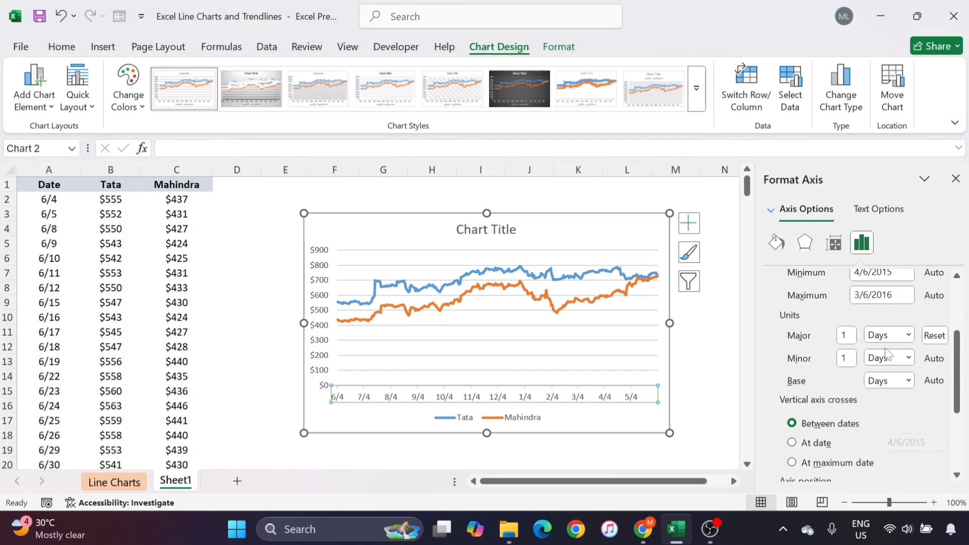
pyautogui.click(908, 358)
pyautogui.click(888, 374)
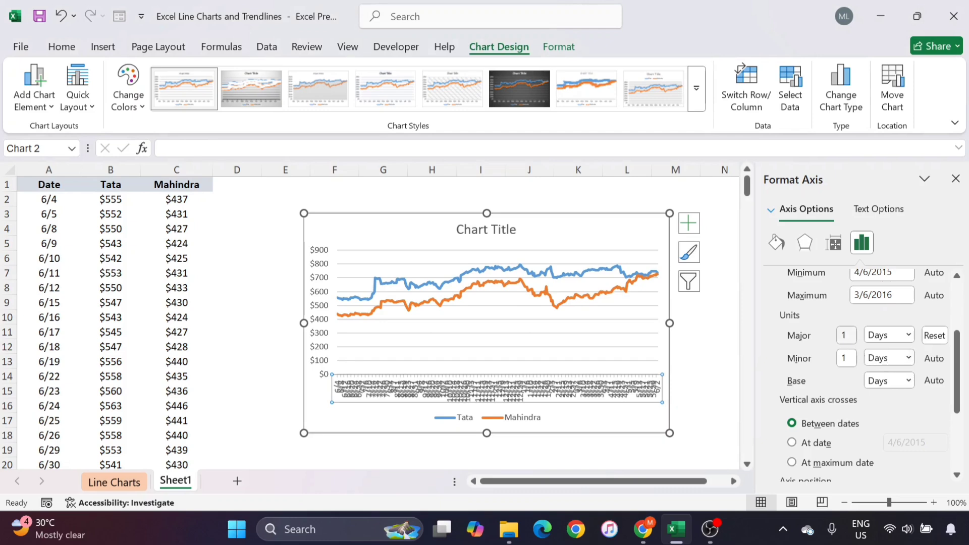
# - Set the date axis's major unit to 14 days and widen the chart so it extends into column Q
pyautogui.click(847, 335)
pyautogui.write('4')
pyautogui.press('Return')
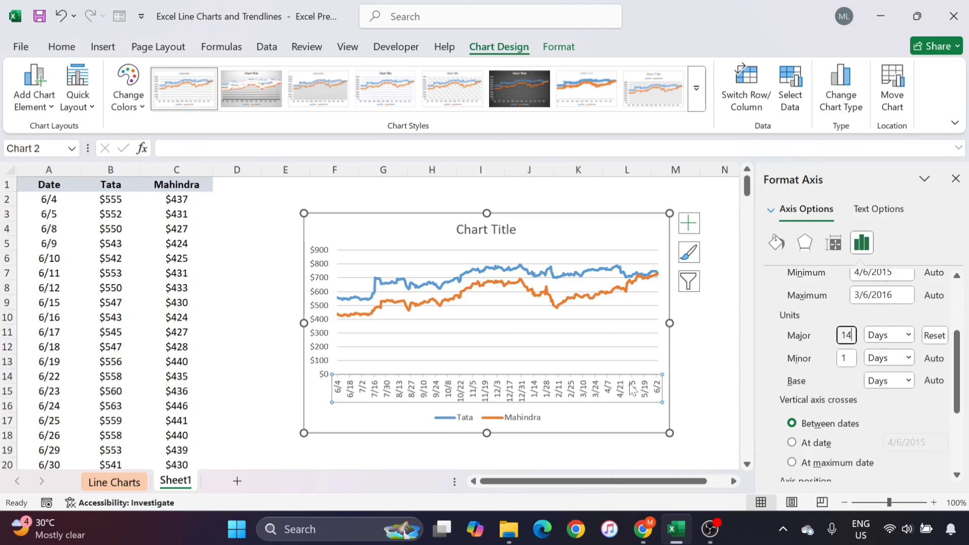
pyautogui.click(955, 179)
pyautogui.moveTo(669, 323); pyautogui.dragTo(875, 323)
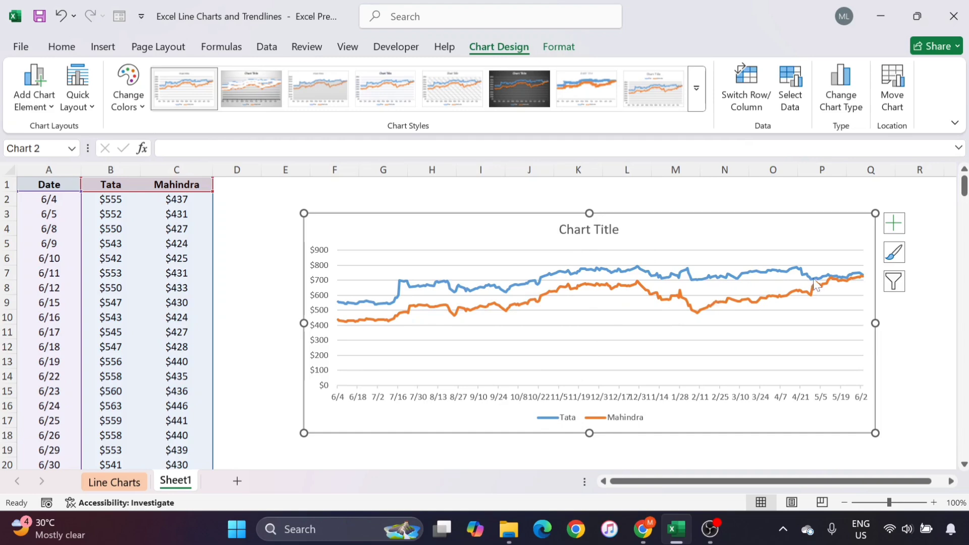
# - Add a linear trendline to the Tata series and enlarge the chart upward so its top edge reaches row 1
pyautogui.moveTo(676, 281)
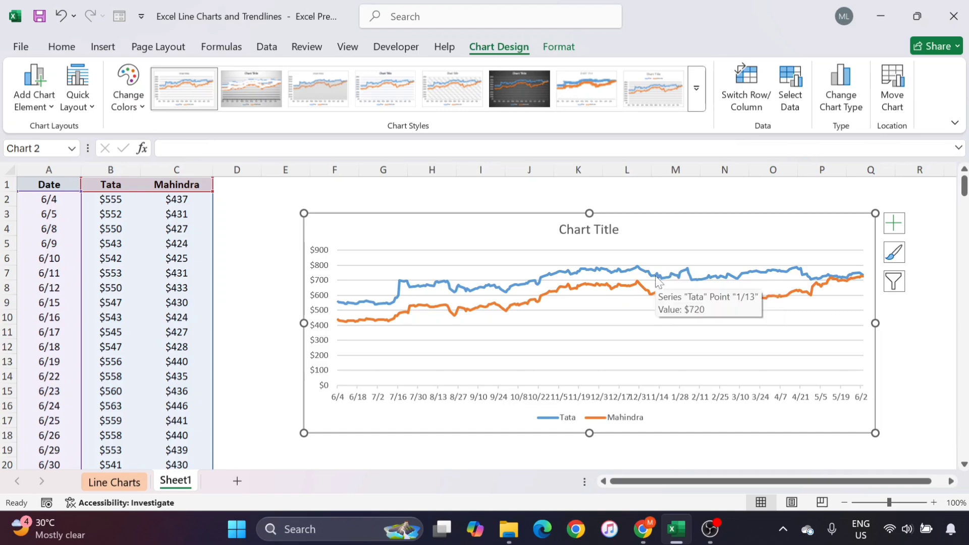
pyautogui.click(658, 281)
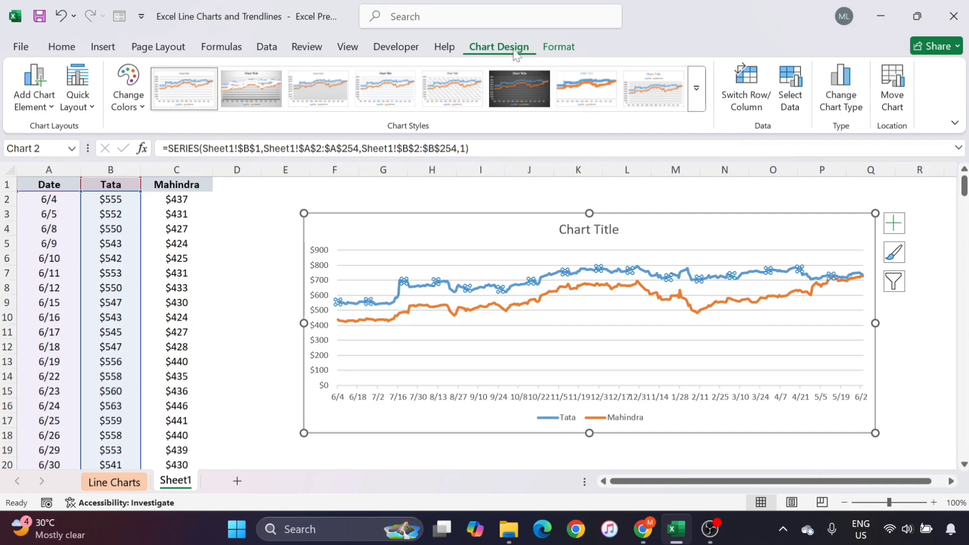
pyautogui.click(565, 51)
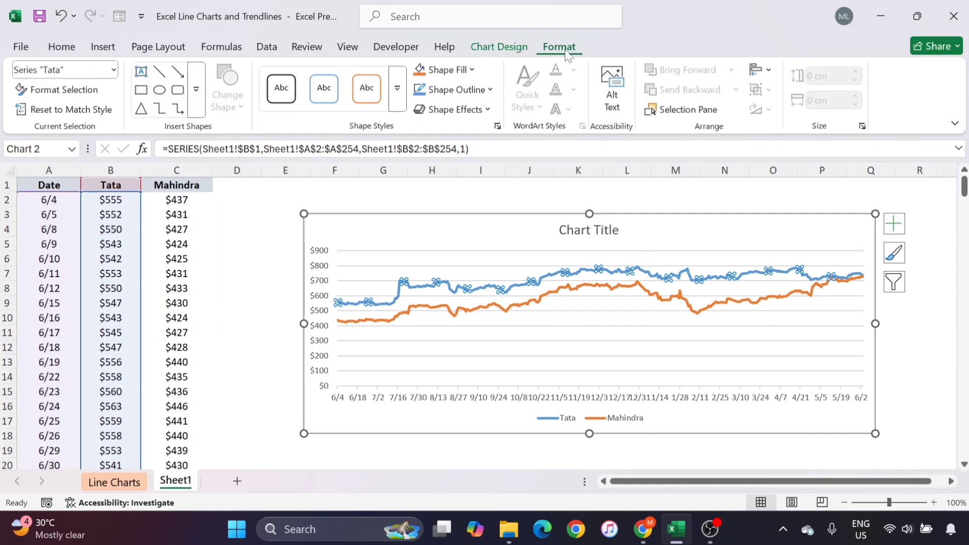
pyautogui.click(504, 50)
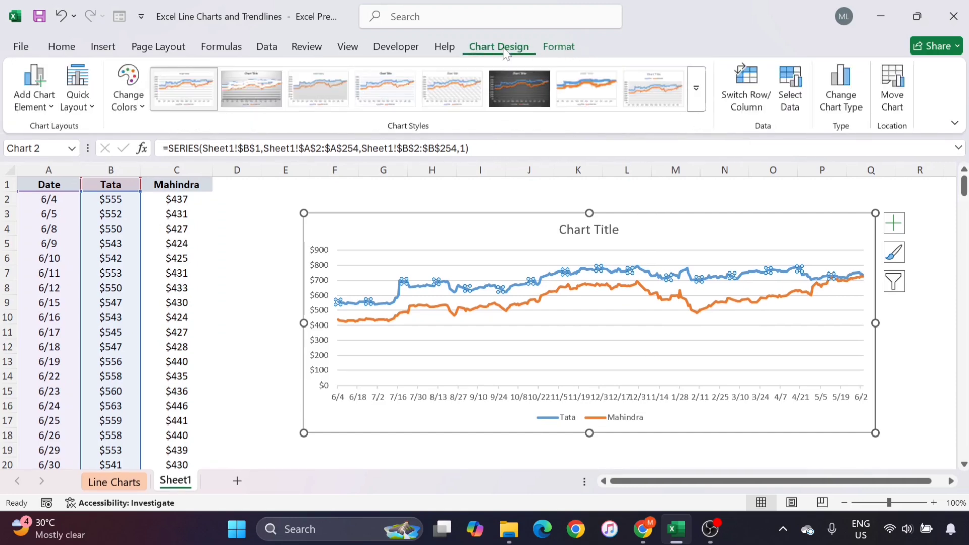
pyautogui.click(46, 107)
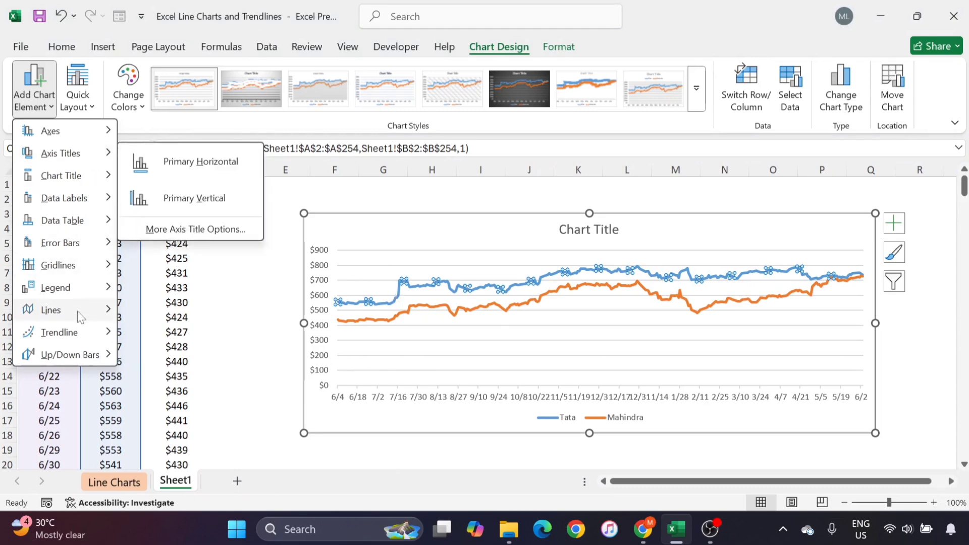
pyautogui.moveTo(64, 272)
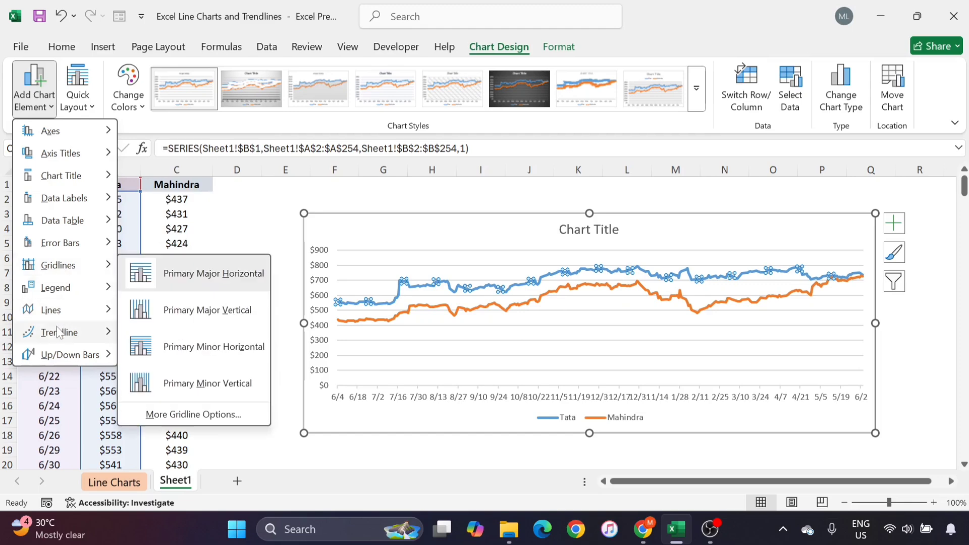
pyautogui.moveTo(59, 336)
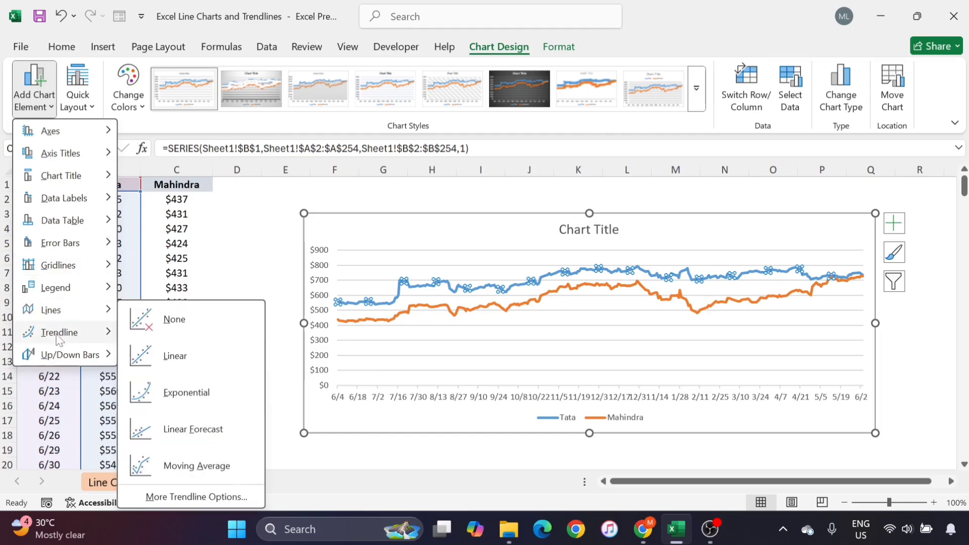
pyautogui.click(172, 358)
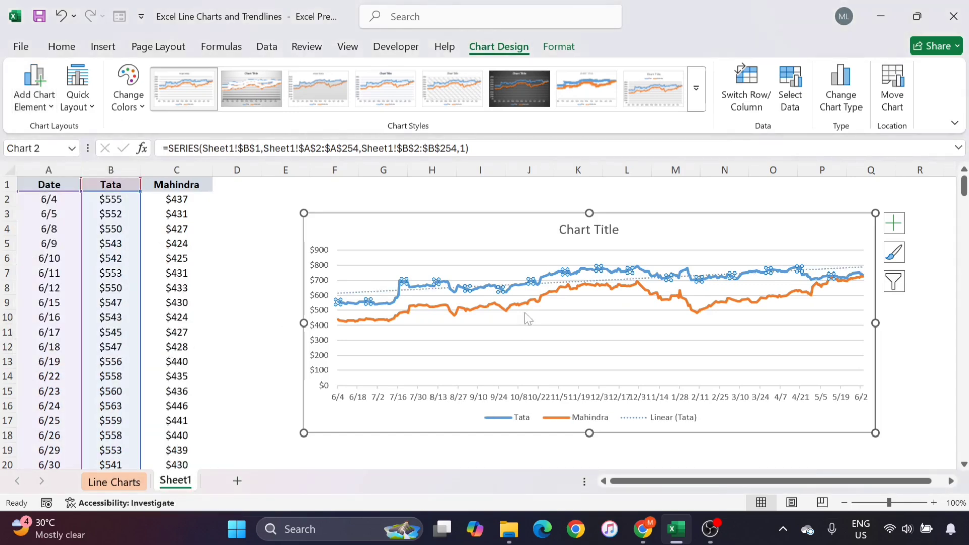
pyautogui.moveTo(590, 207); pyautogui.dragTo(588, 188)
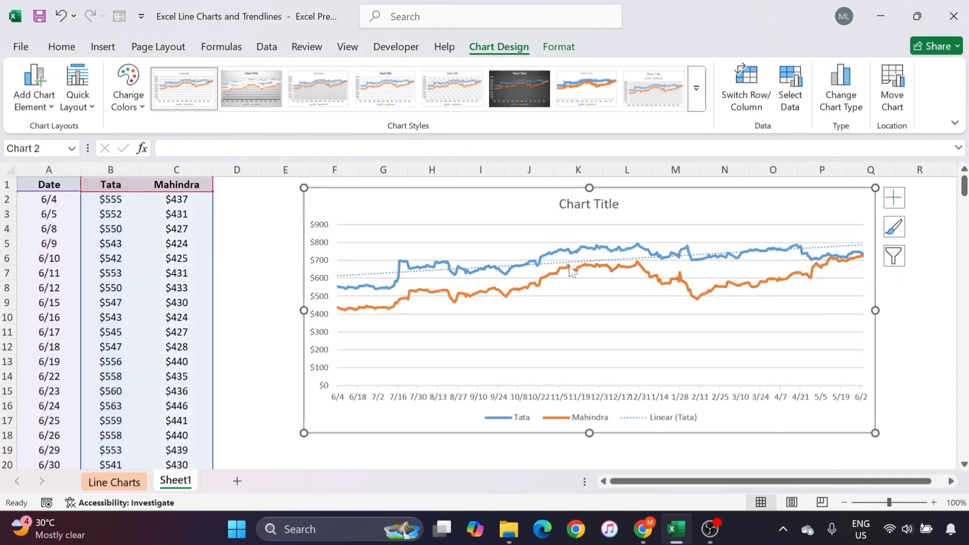
# - Add a linear trendline to the Mahindra series and move the chart so its upper-left corner sits in cell E2
pyautogui.moveTo(554, 281)
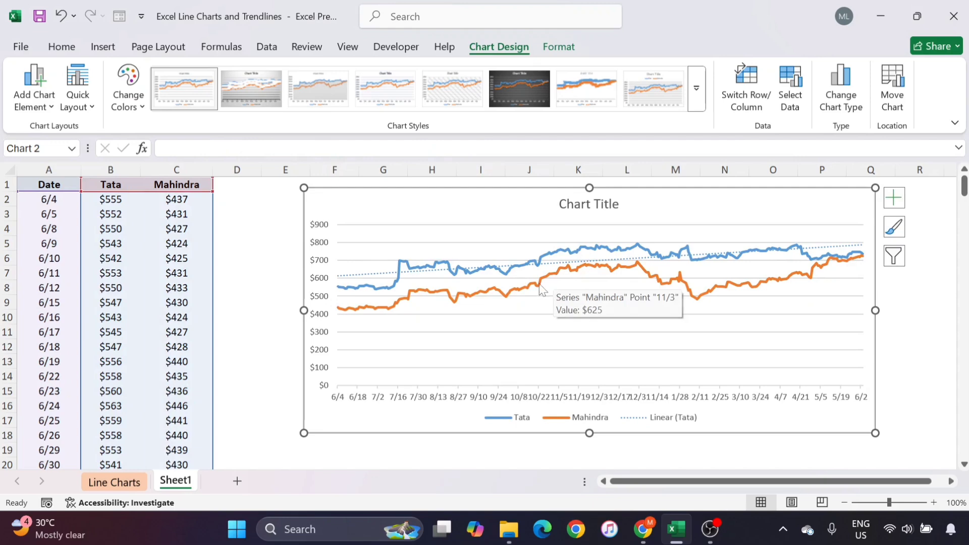
pyautogui.click(532, 289)
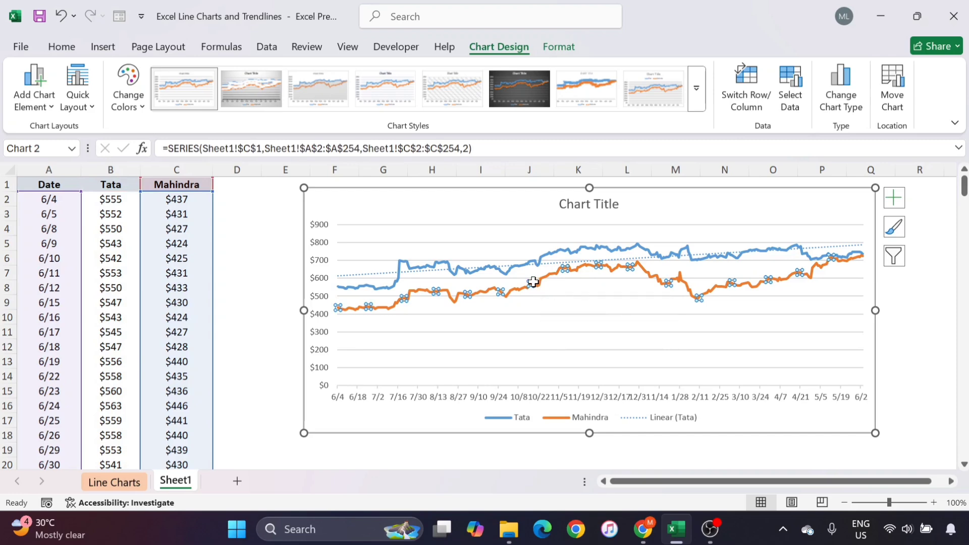
pyautogui.rightClick(533, 282)
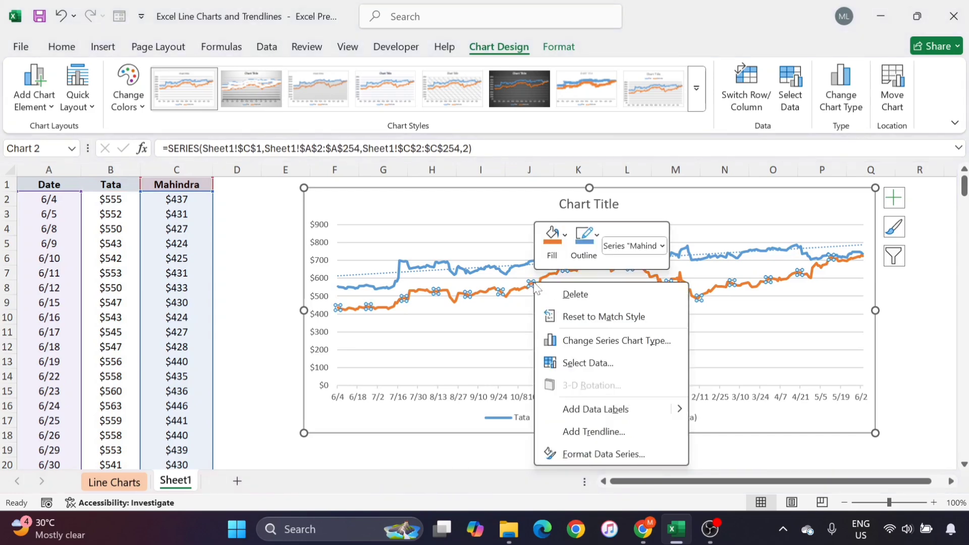
pyautogui.click(576, 432)
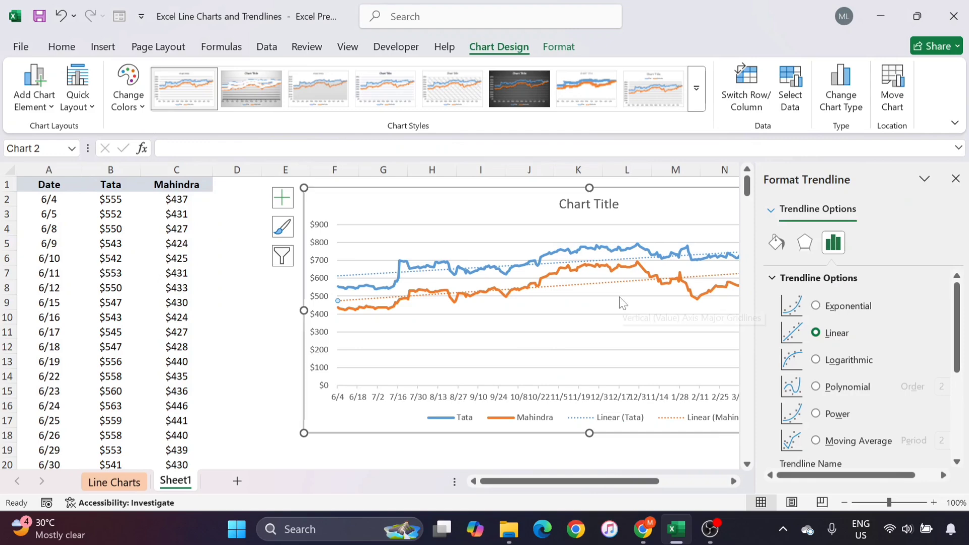
pyautogui.click(955, 179)
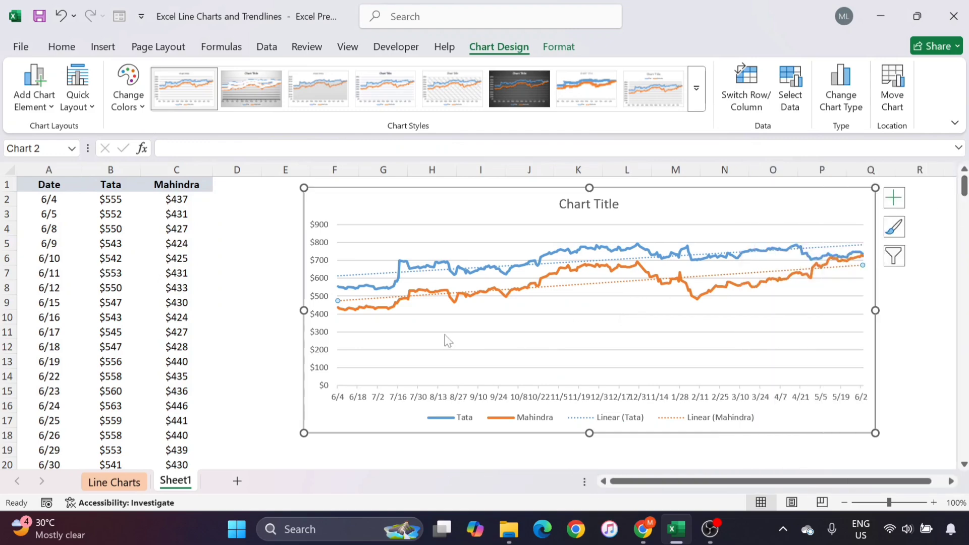
pyautogui.moveTo(683, 201); pyautogui.dragTo(648, 217)
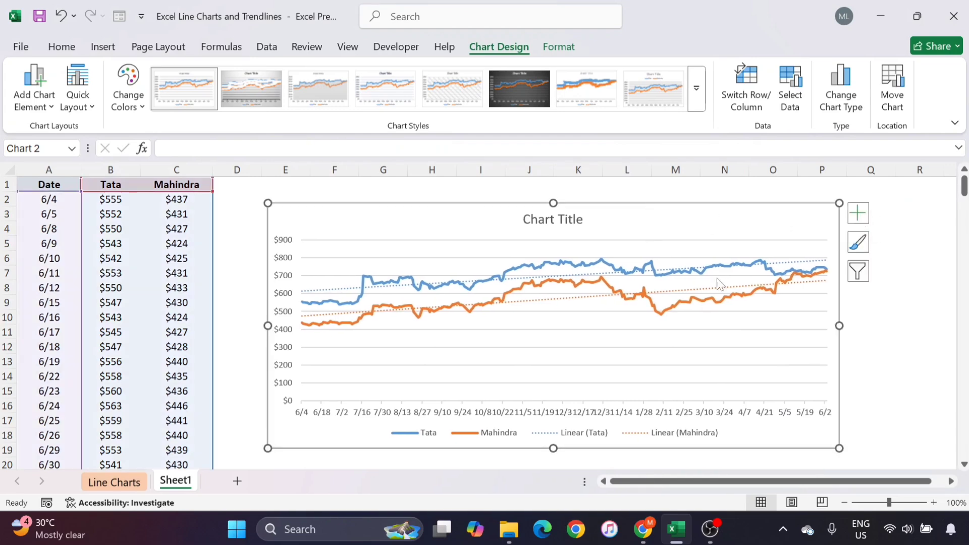
# - Try data labels on the Mahindra series and remove them again
pyautogui.click(673, 308)
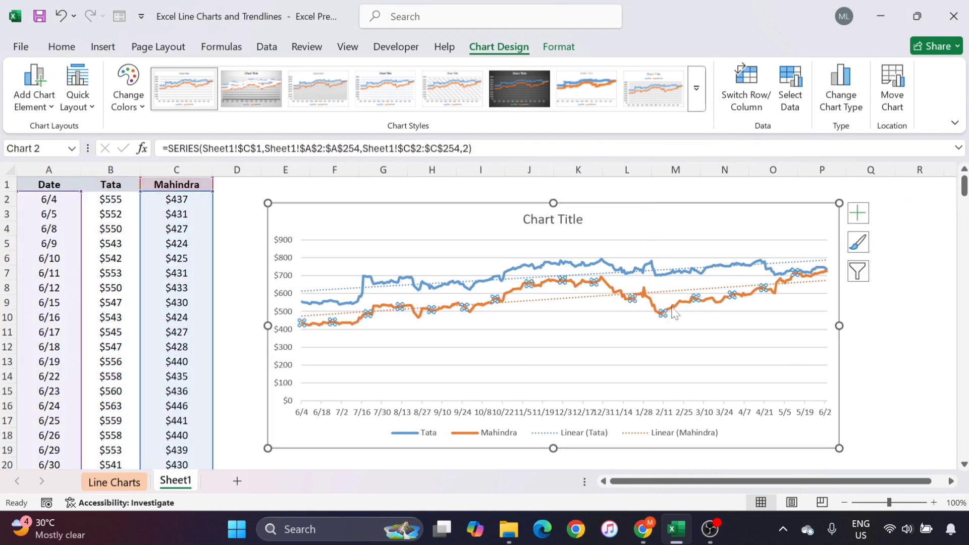
pyautogui.click(858, 214)
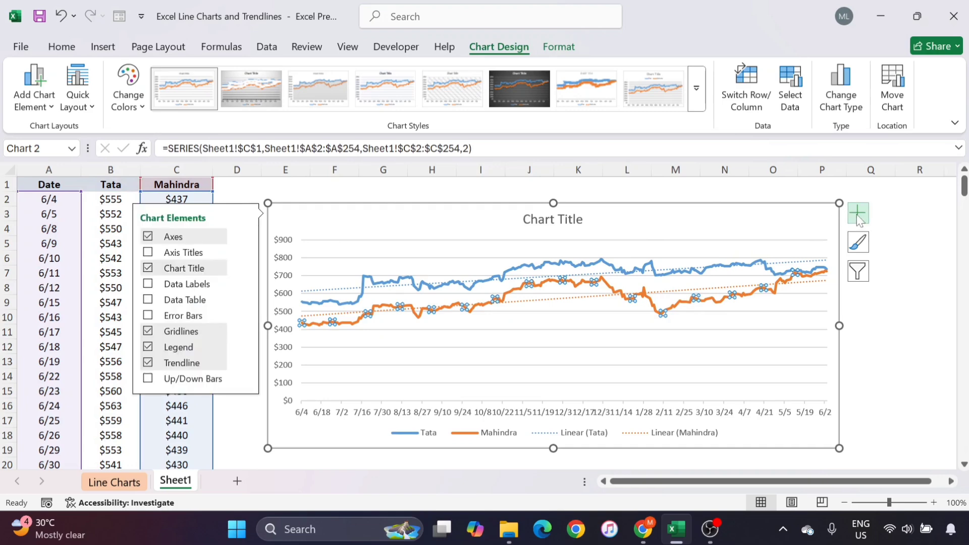
pyautogui.click(148, 284)
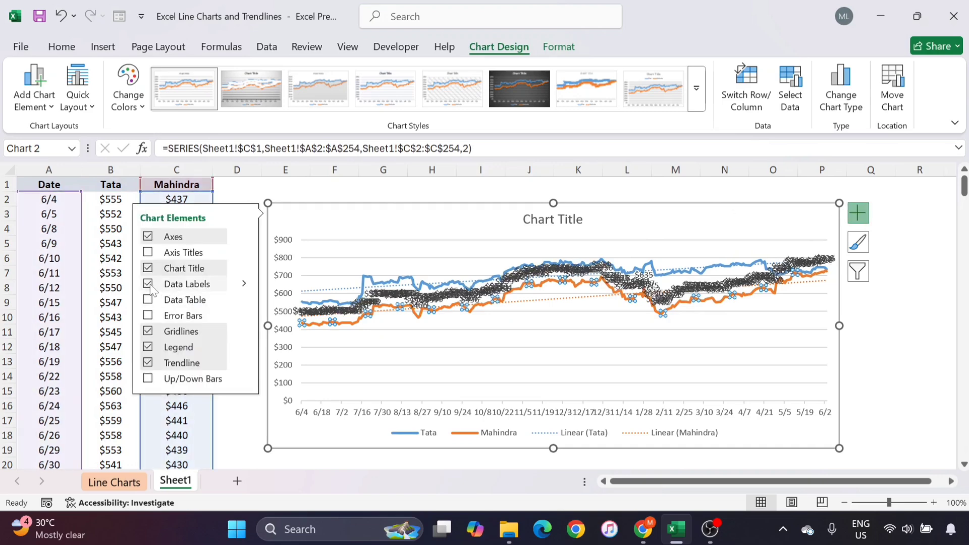
pyautogui.click(148, 284)
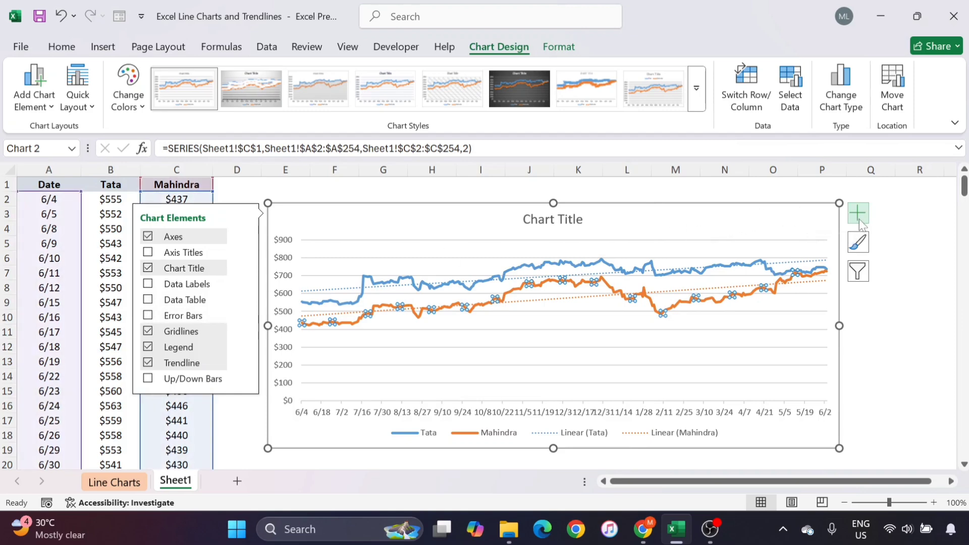
pyautogui.click(882, 229)
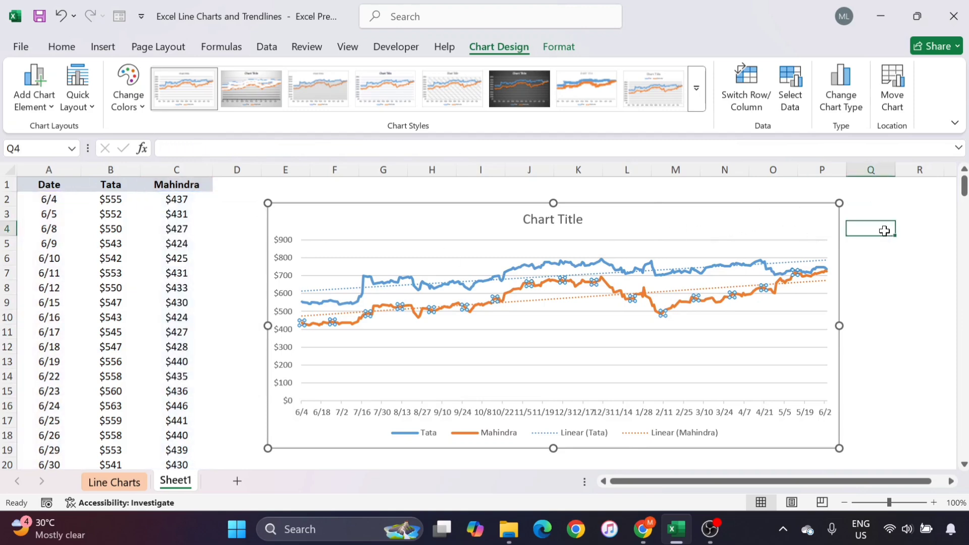
pyautogui.click(747, 299)
pyautogui.click(480, 48)
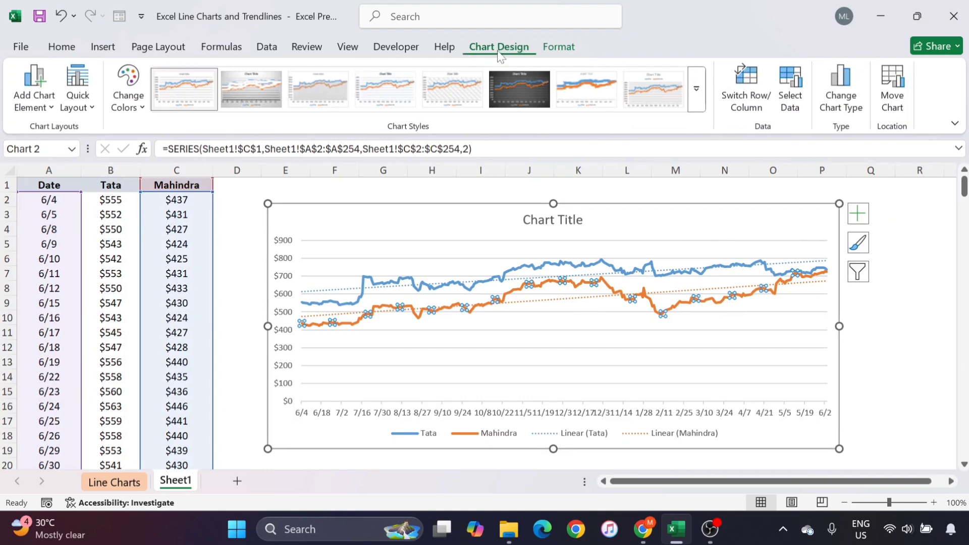
pyautogui.click(34, 94)
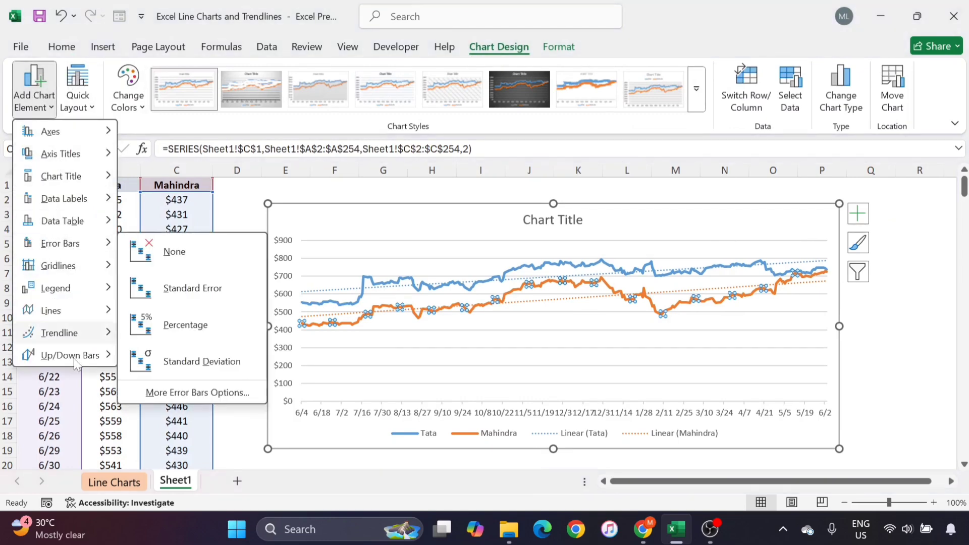
pyautogui.click(876, 337)
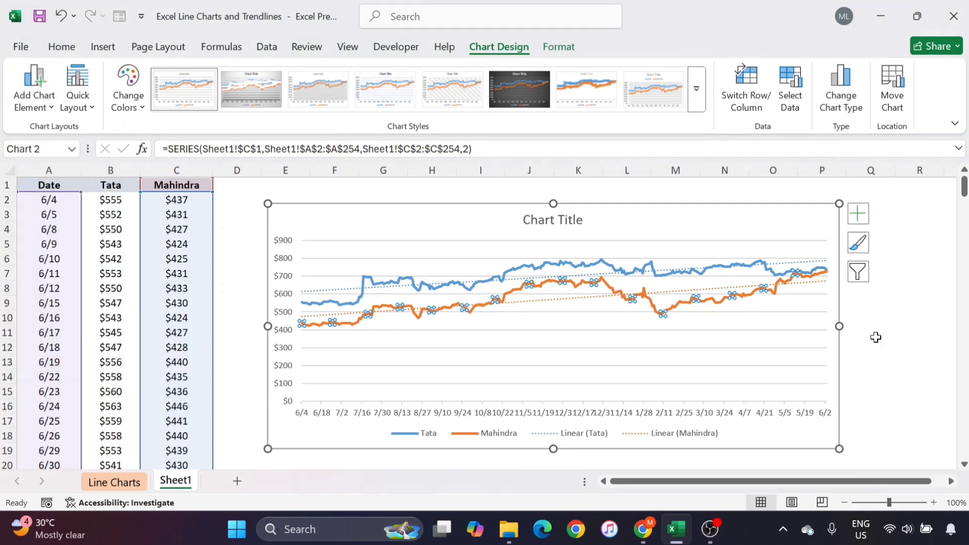
pyautogui.click(858, 303)
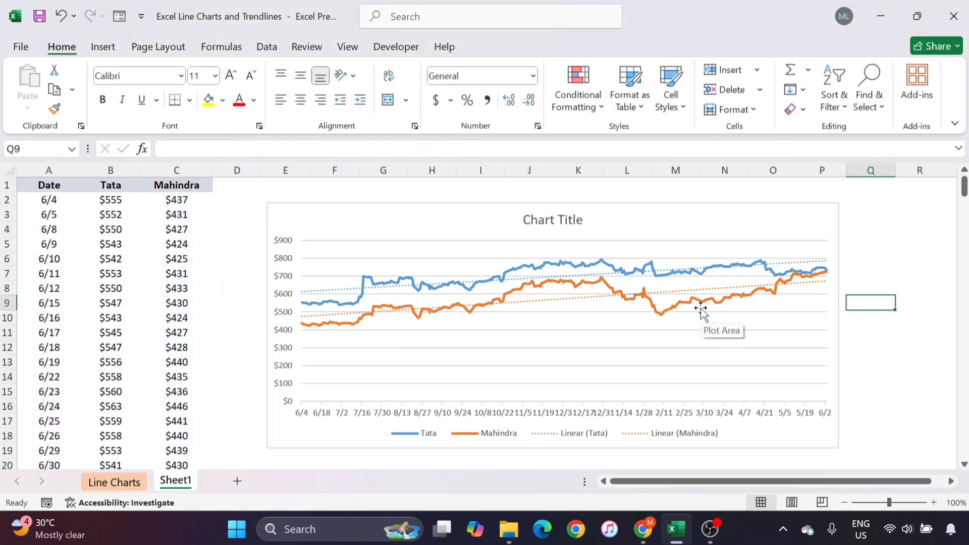
# - Extend the Tata series' linear trendline with a forward forecast of 30 periods
pyautogui.click(785, 261)
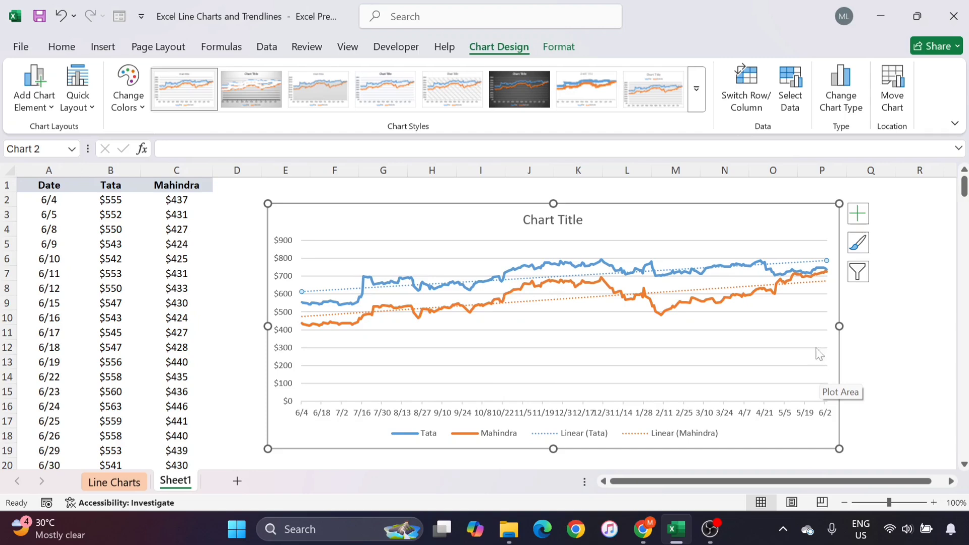
pyautogui.rightClick(792, 261)
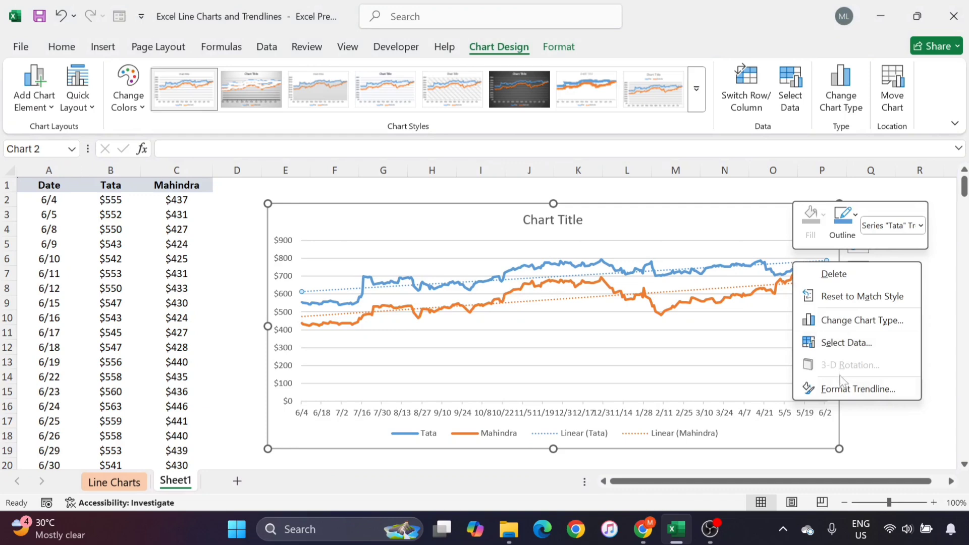
pyautogui.click(844, 389)
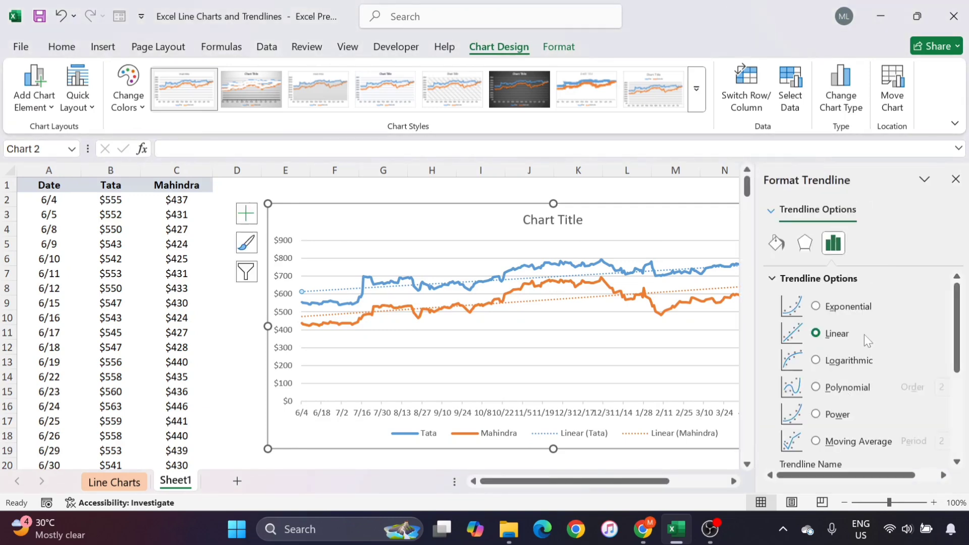
pyautogui.scroll(-1, 863, 334)
pyautogui.scroll(-2, 864, 336)
pyautogui.scroll(2, 864, 335)
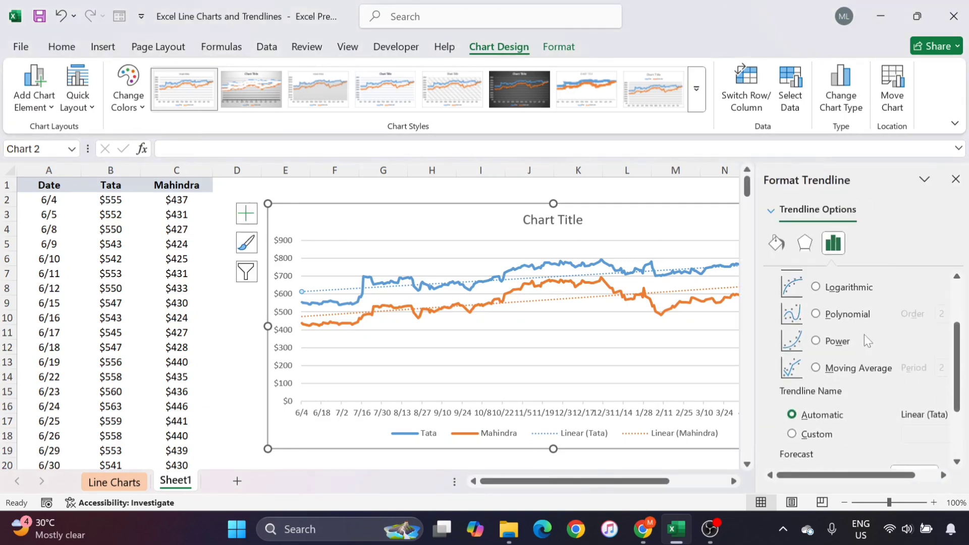
pyautogui.scroll(-1, 864, 336)
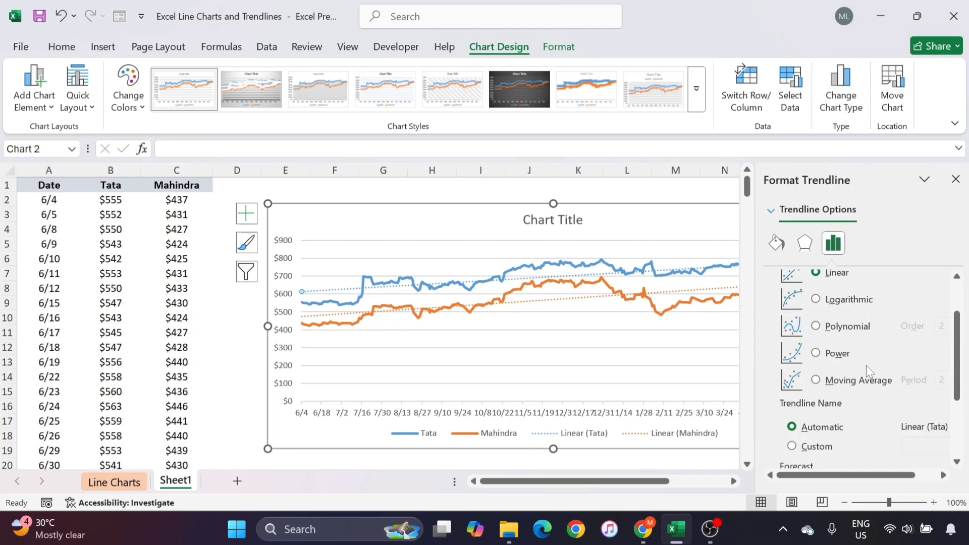
pyautogui.scroll(-1, 867, 368)
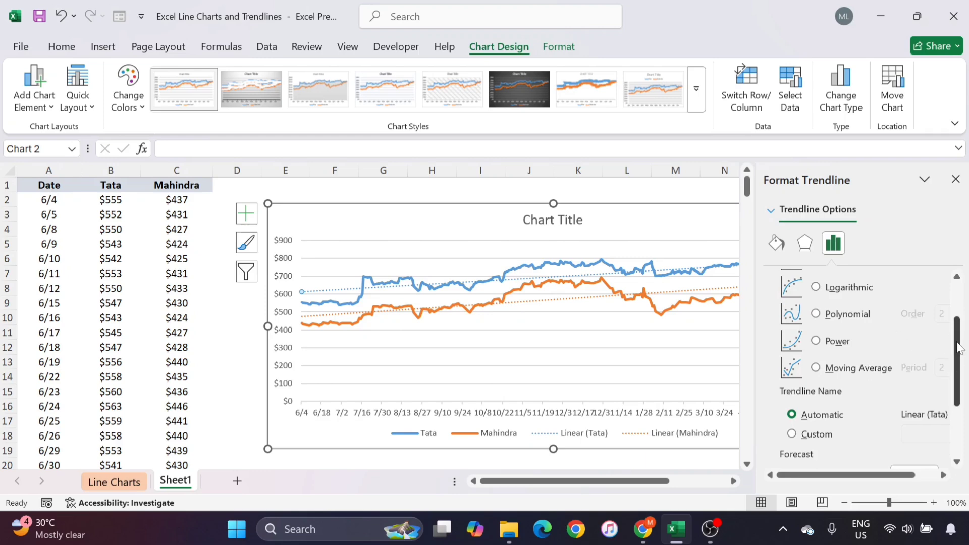
pyautogui.moveTo(959, 348); pyautogui.dragTo(958, 415)
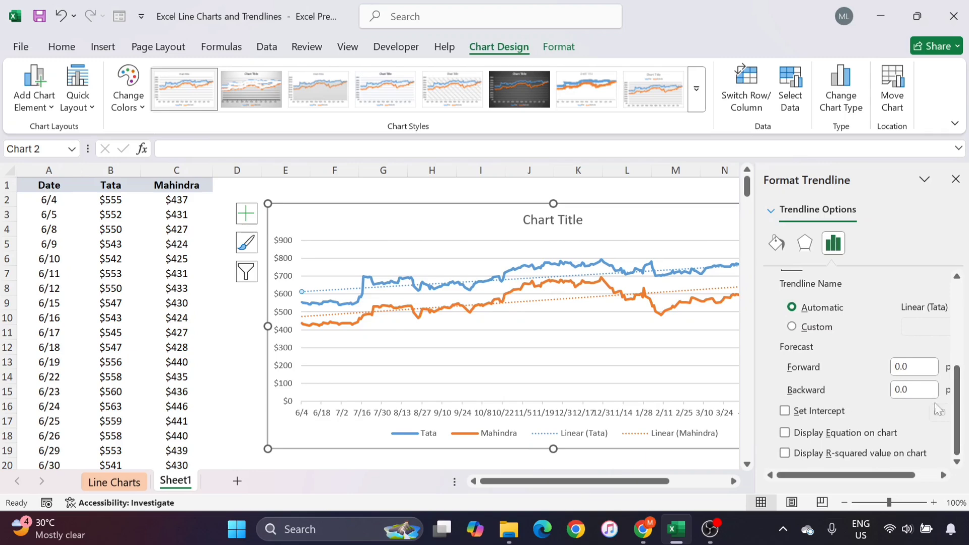
pyautogui.doubleClick(892, 367)
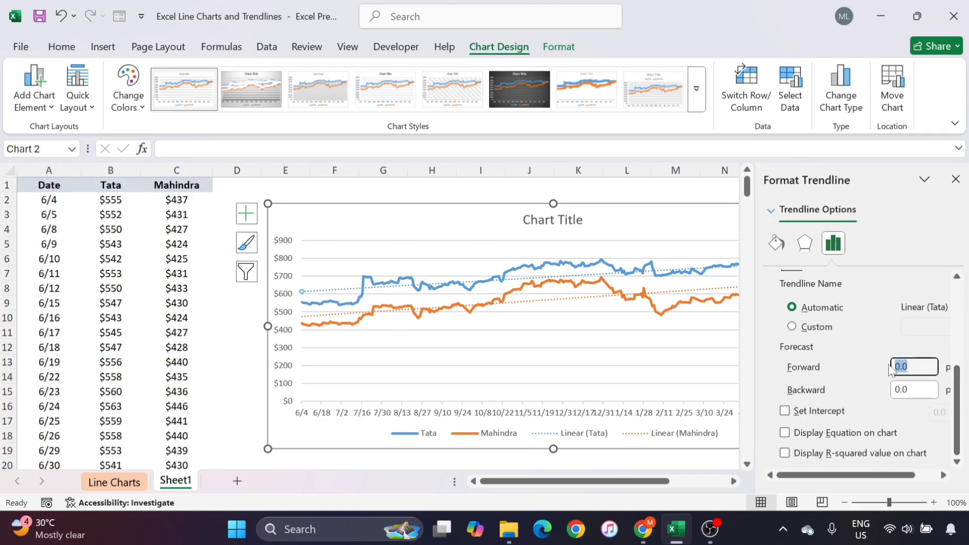
pyautogui.write('30')
pyautogui.press('Return')
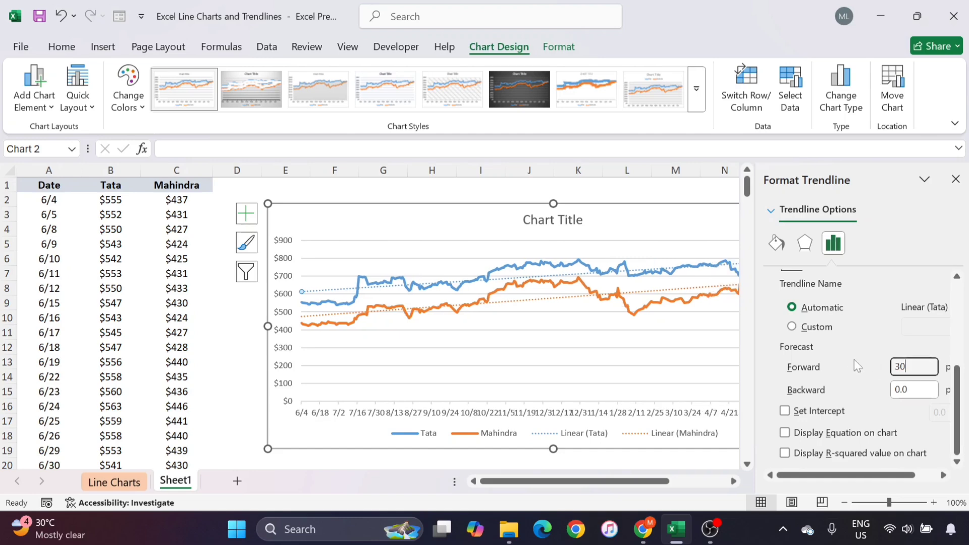
pyautogui.hscroll(2, 646, 353)
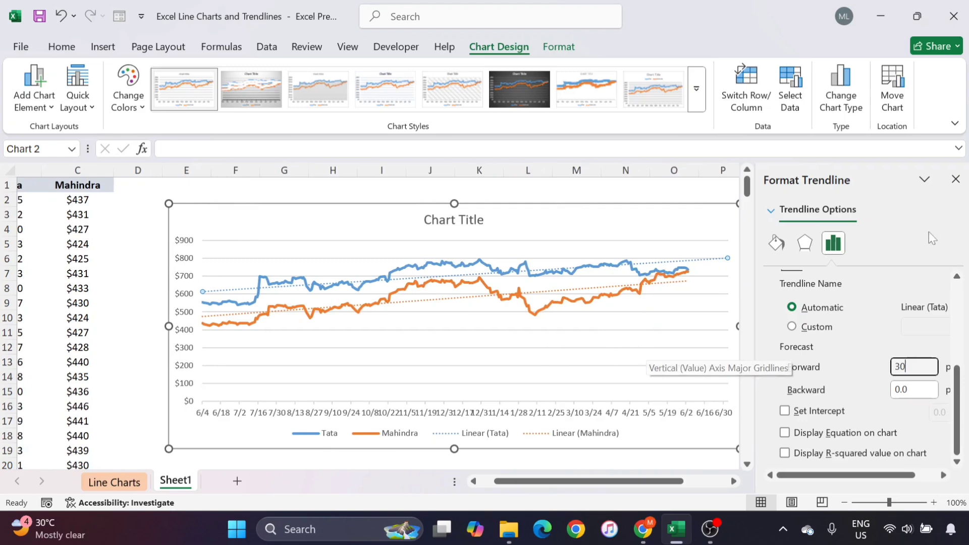
pyautogui.click(955, 179)
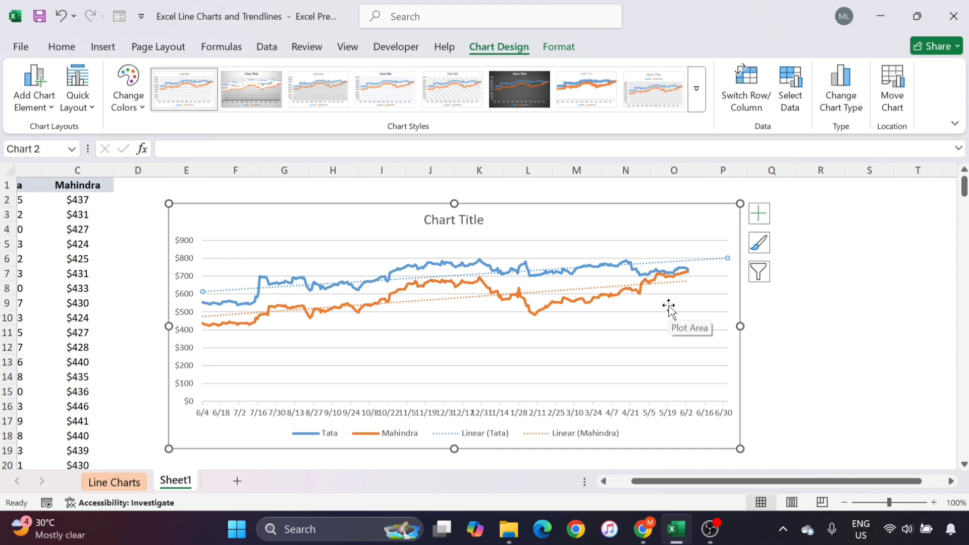
pyautogui.hscroll(-2, 669, 308)
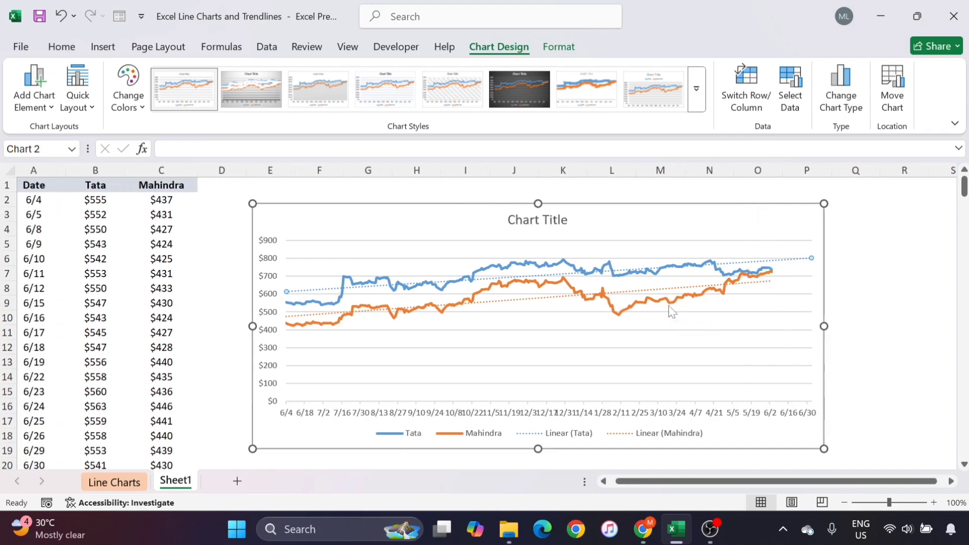